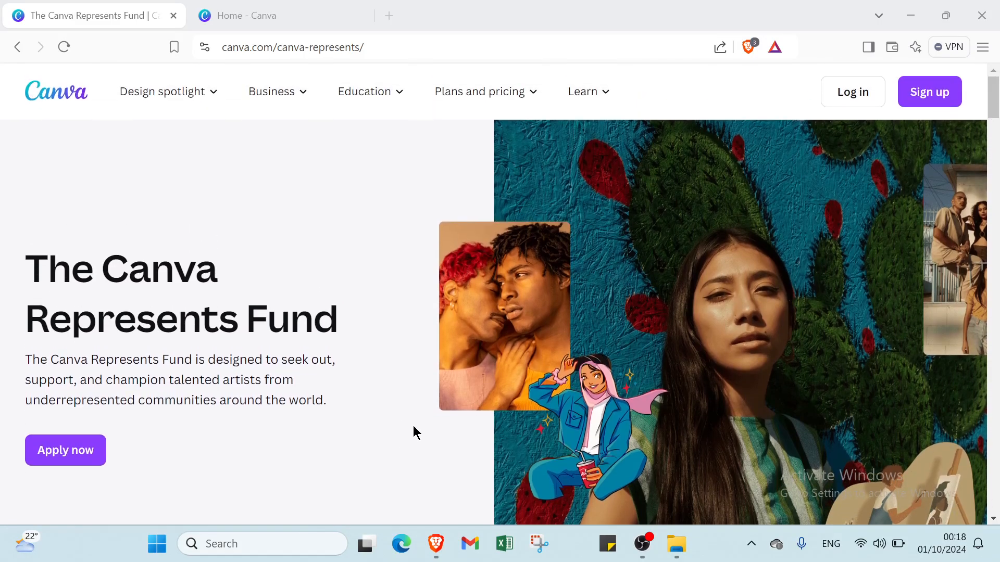
Step: Read through the Canva Represents Fund page, including its sections on representative content and becoming an artist
scroll(414, 425, down, 3)
scroll(414, 432, down, 1)
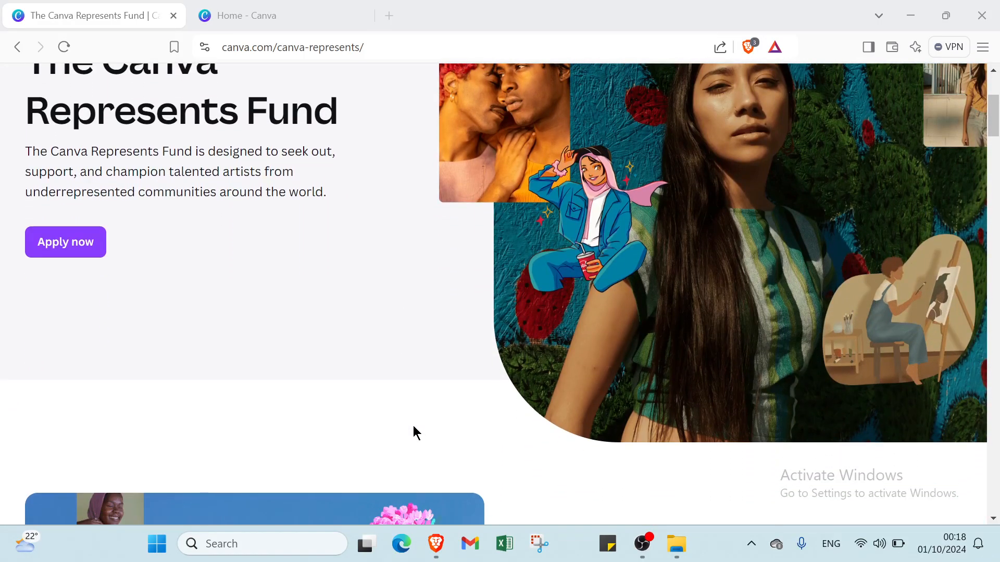
scroll(414, 432, down, 1)
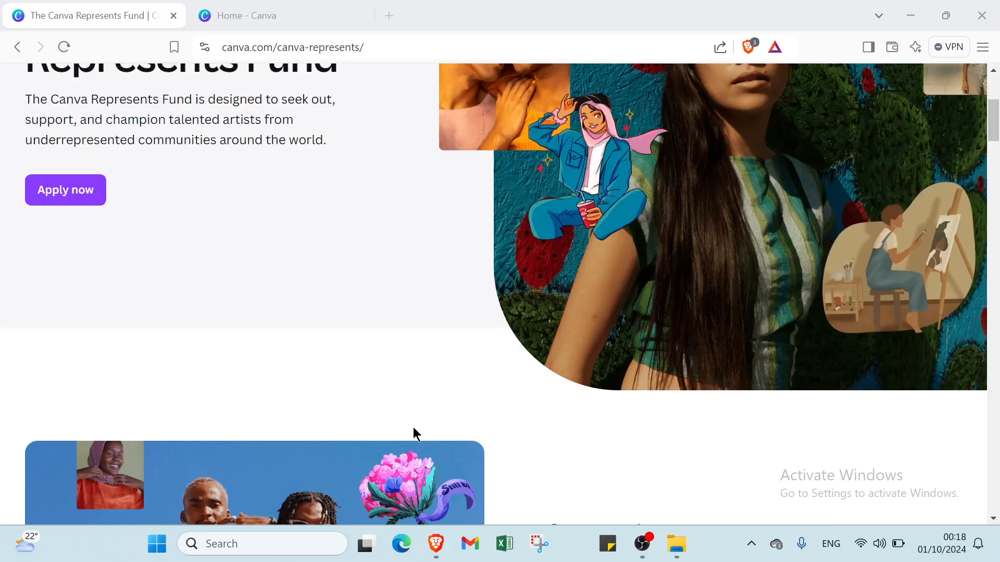
scroll(413, 432, down, 1)
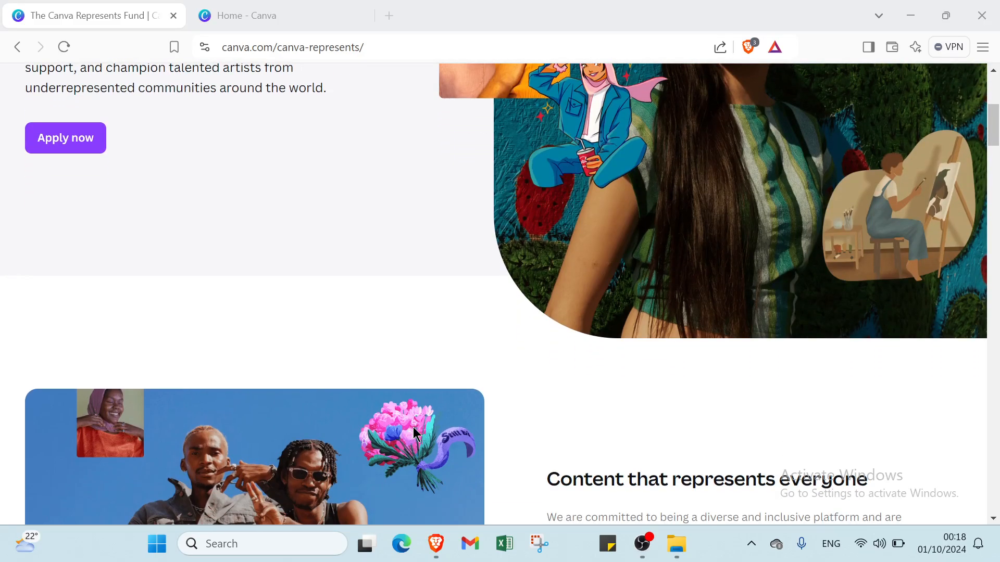
scroll(414, 427, down, 2)
scroll(417, 434, down, 1)
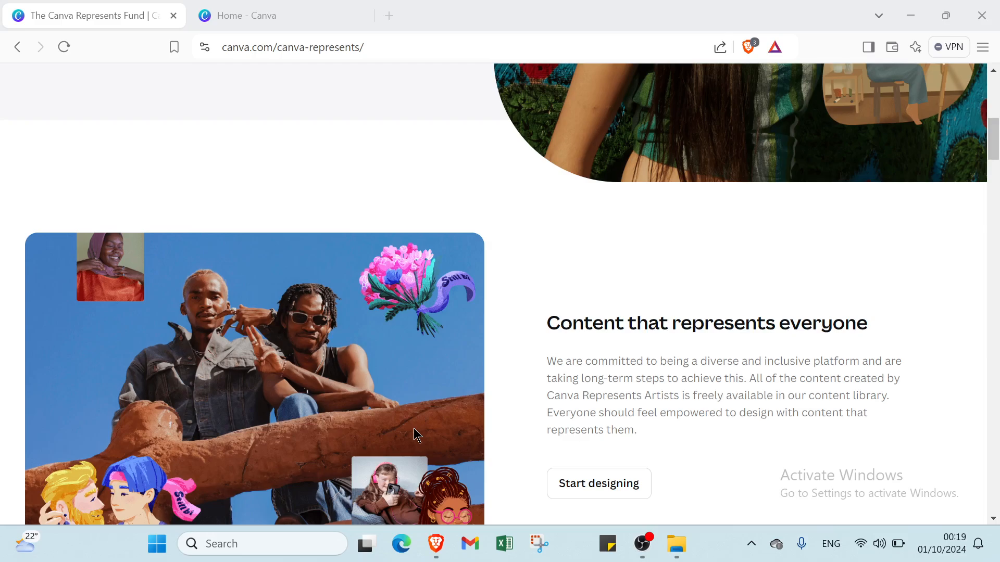
scroll(414, 429, down, 1)
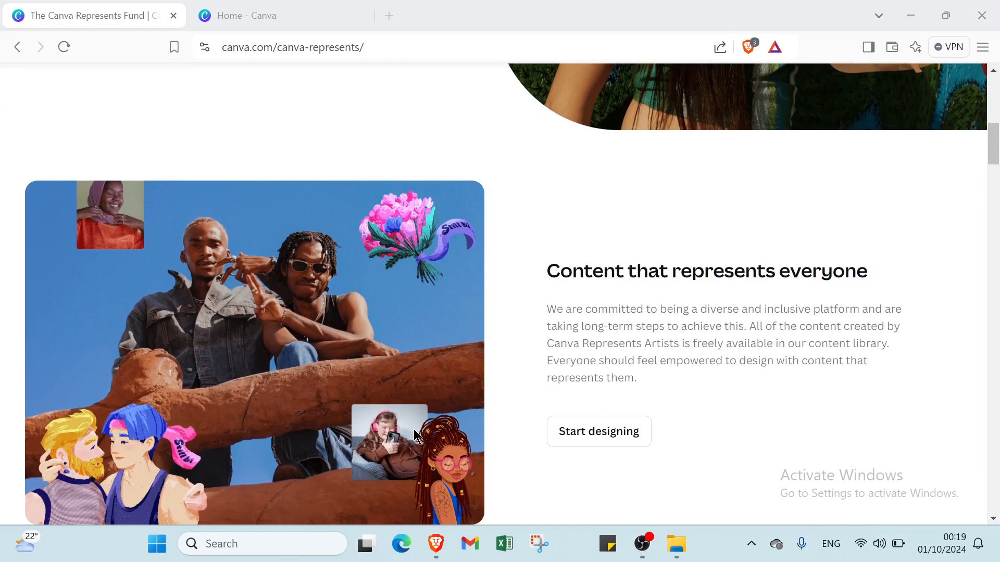
scroll(413, 429, down, 1)
scroll(414, 436, down, 1)
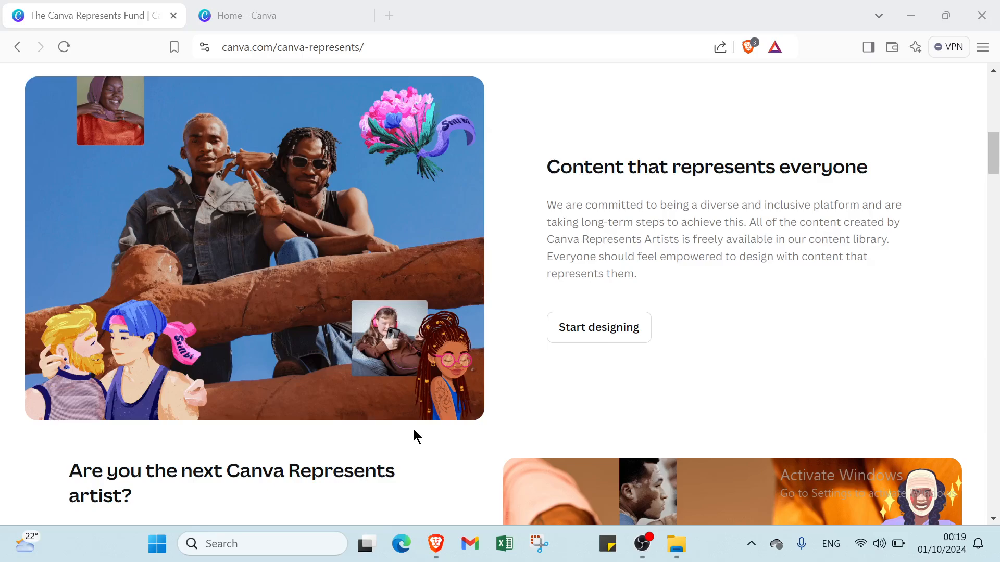
scroll(415, 436, down, 1)
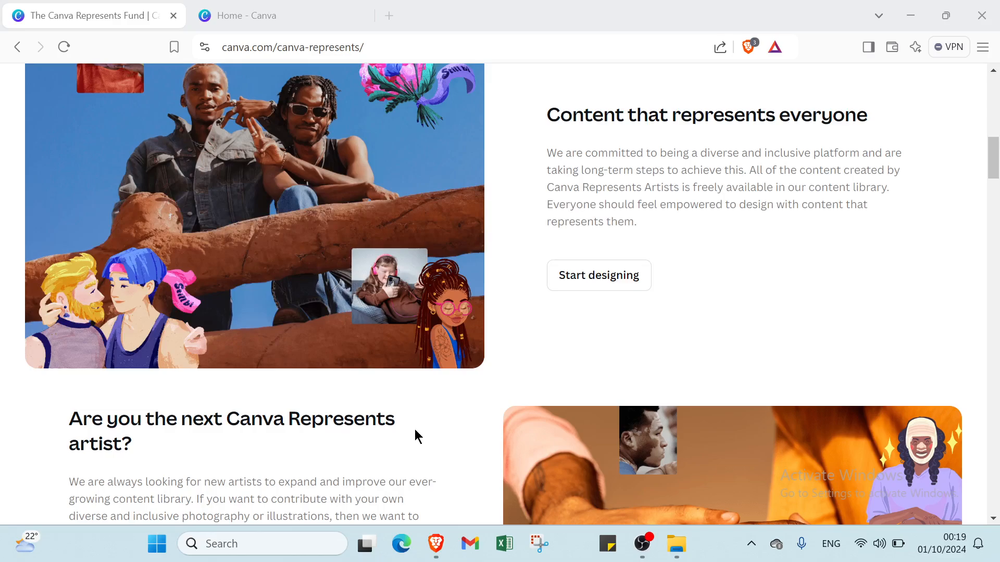
scroll(649, 324, up, 15)
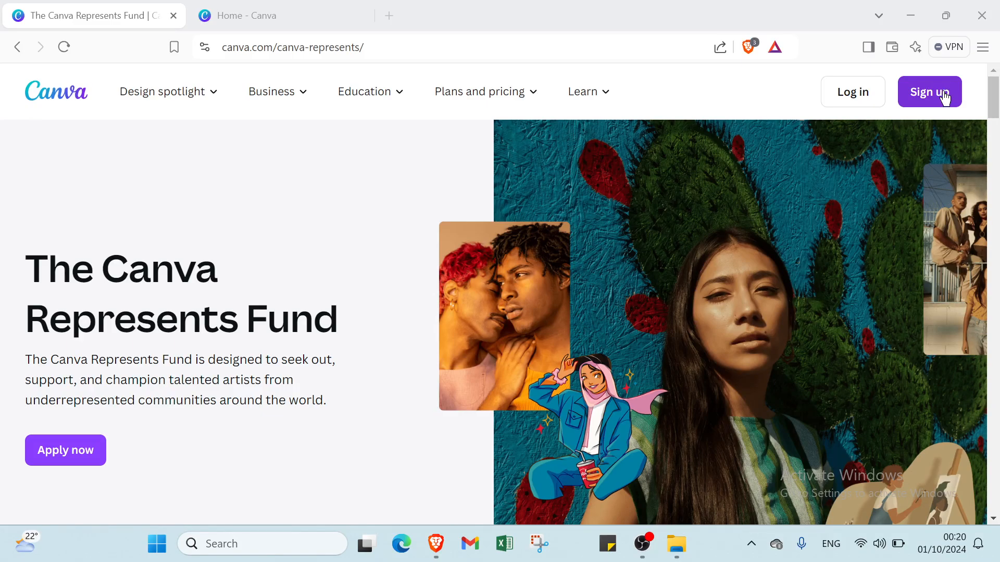
Step: Switch to the Canva home page and look over the recent designs
click(258, 17)
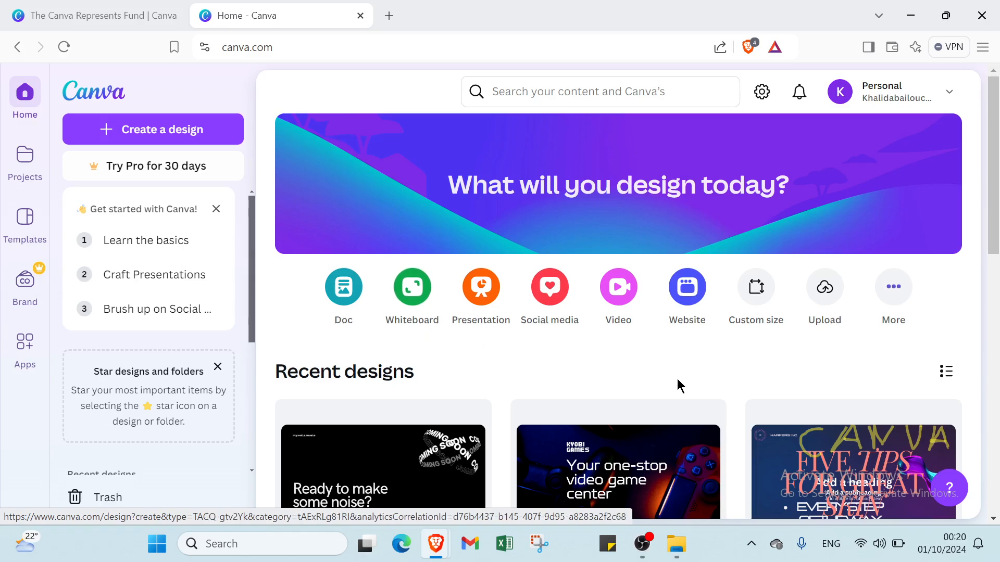
scroll(680, 382, down, 5)
scroll(680, 386, down, 1)
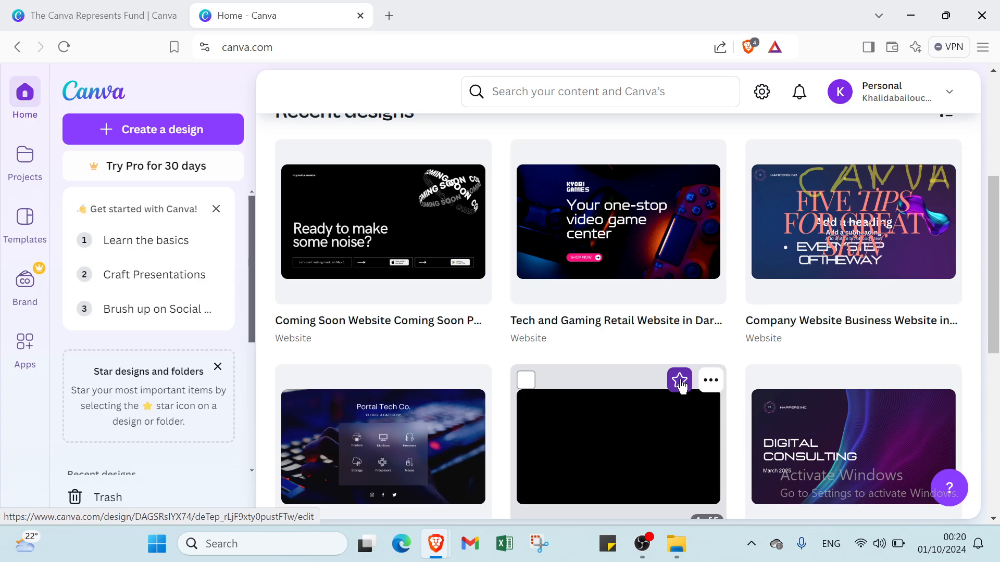
scroll(681, 384, down, 3)
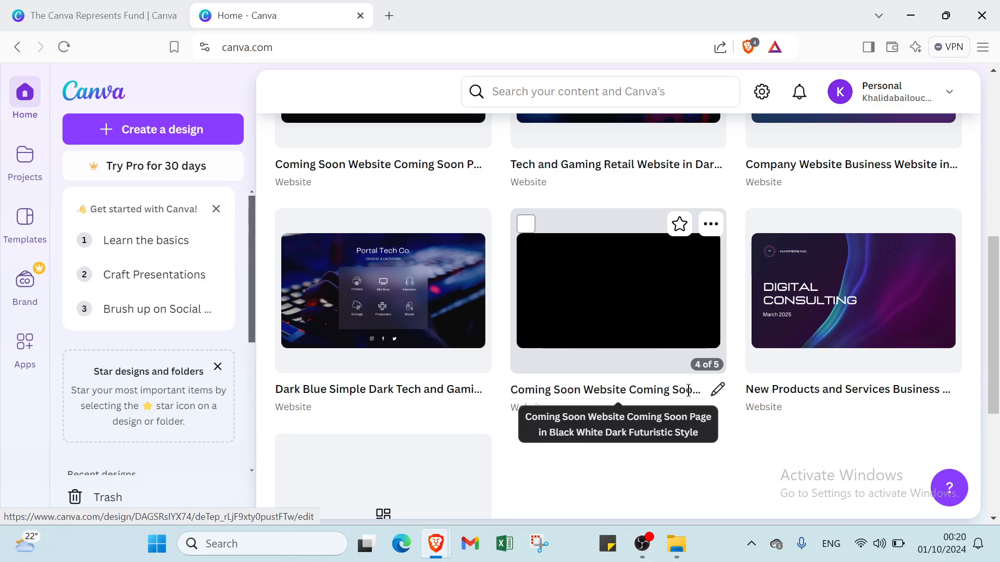
scroll(717, 394, up, 7)
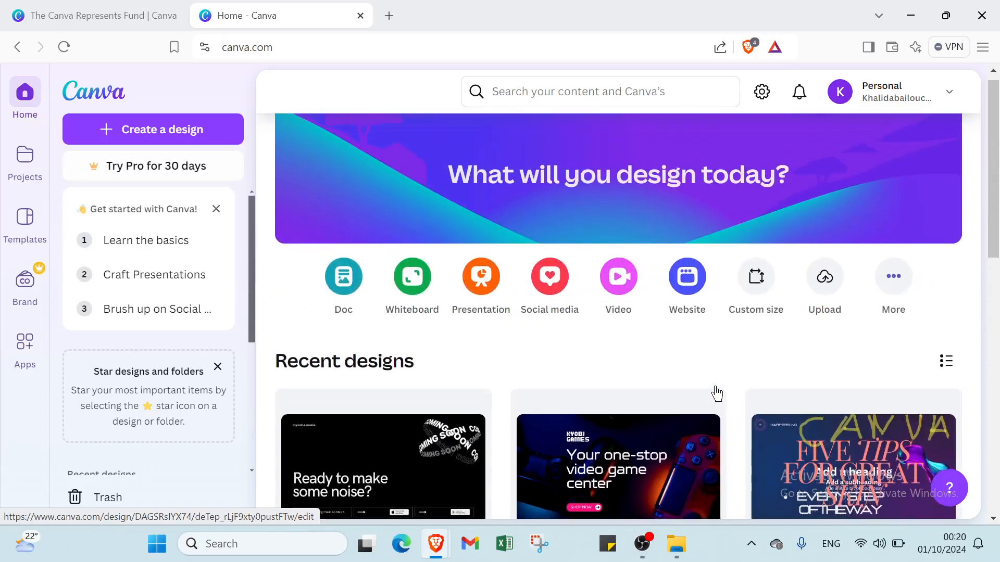
Step: Search only the Canva Templates for "websites"
click(655, 92)
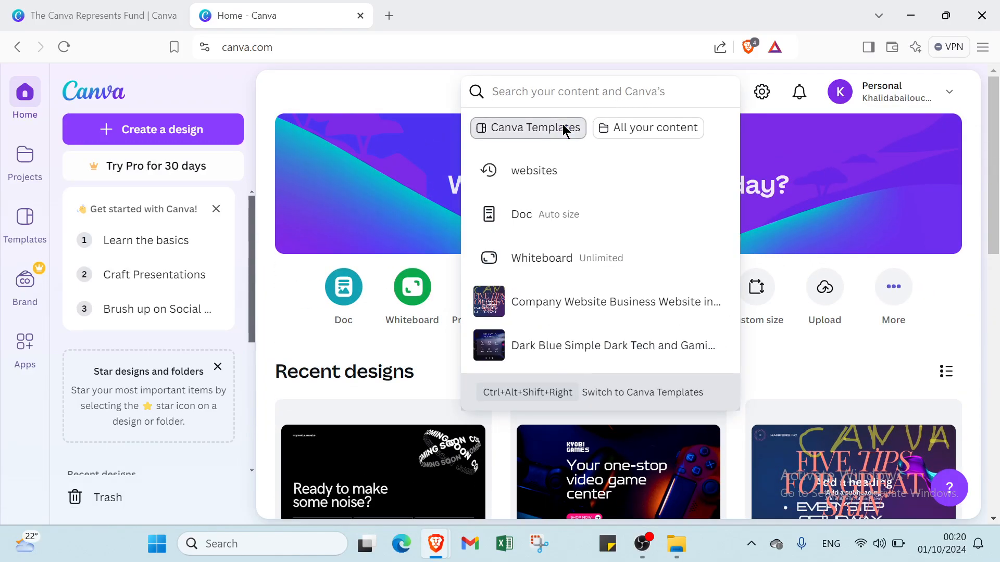
click(563, 125)
click(537, 176)
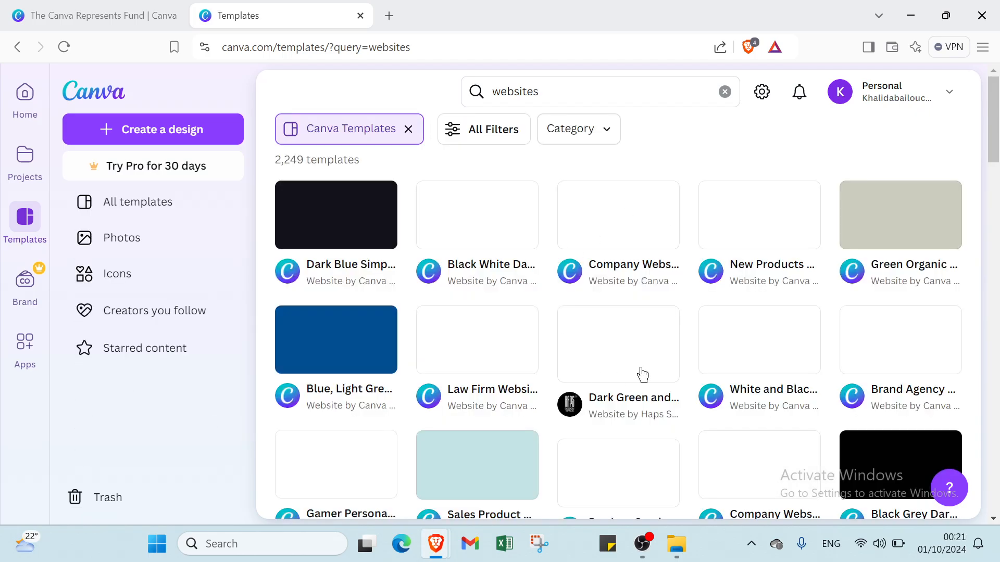
Step: Browse the website templates and start customizing the "Dark Blue Simple Dark Tech and Gaming Bio-Link Website" template
scroll(619, 248, down, 15)
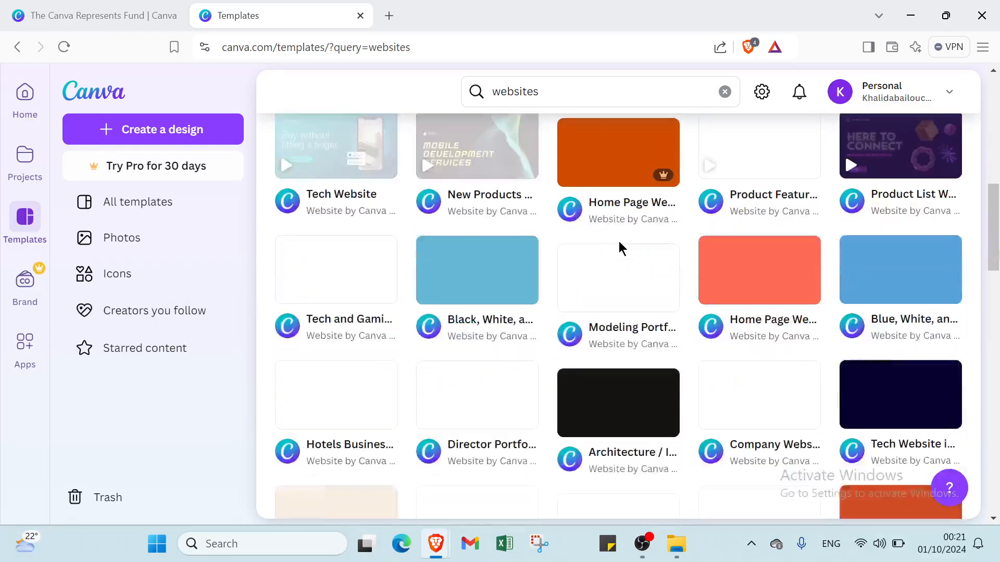
scroll(620, 249, down, 3)
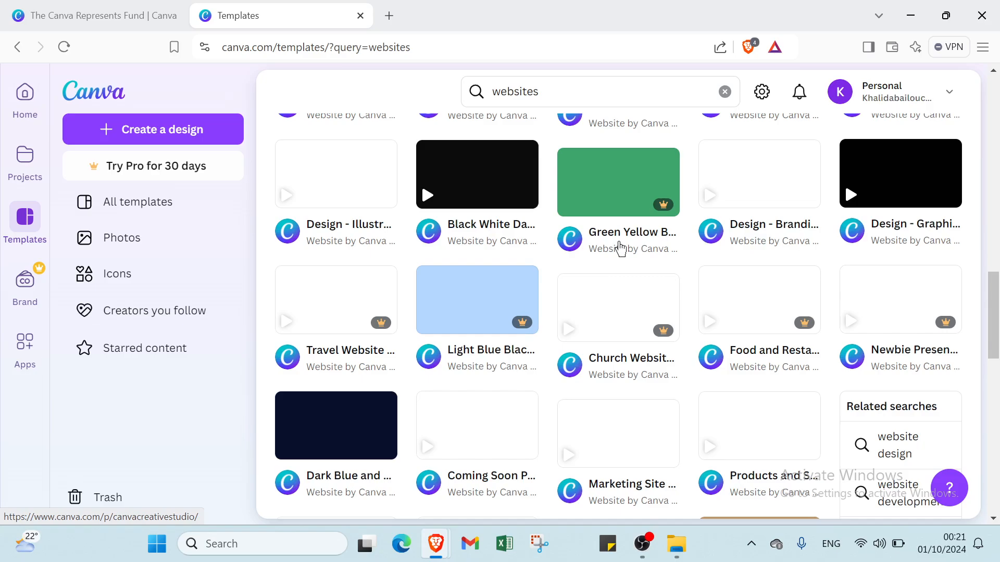
scroll(620, 249, down, 5)
scroll(620, 249, up, 20)
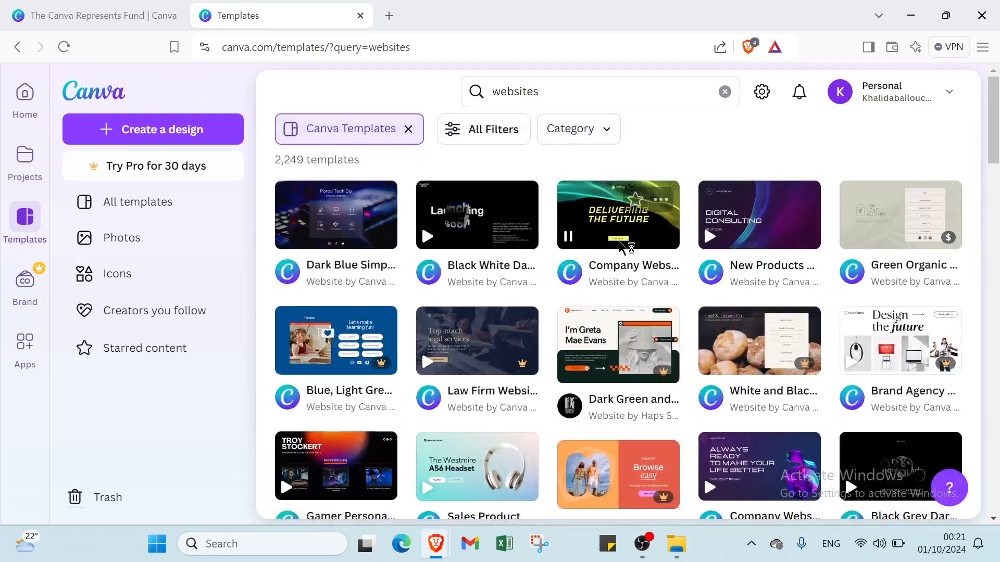
click(323, 218)
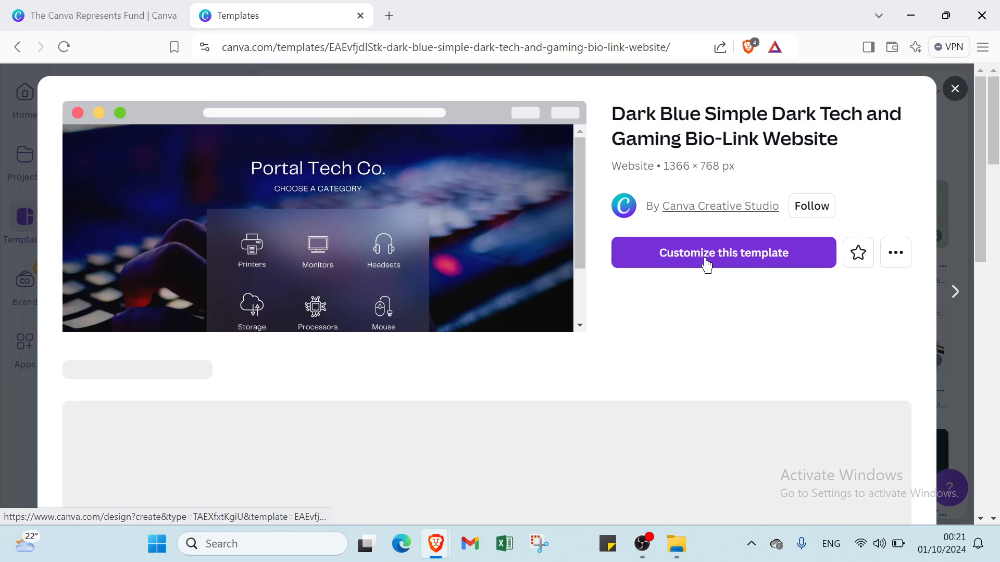
click(706, 265)
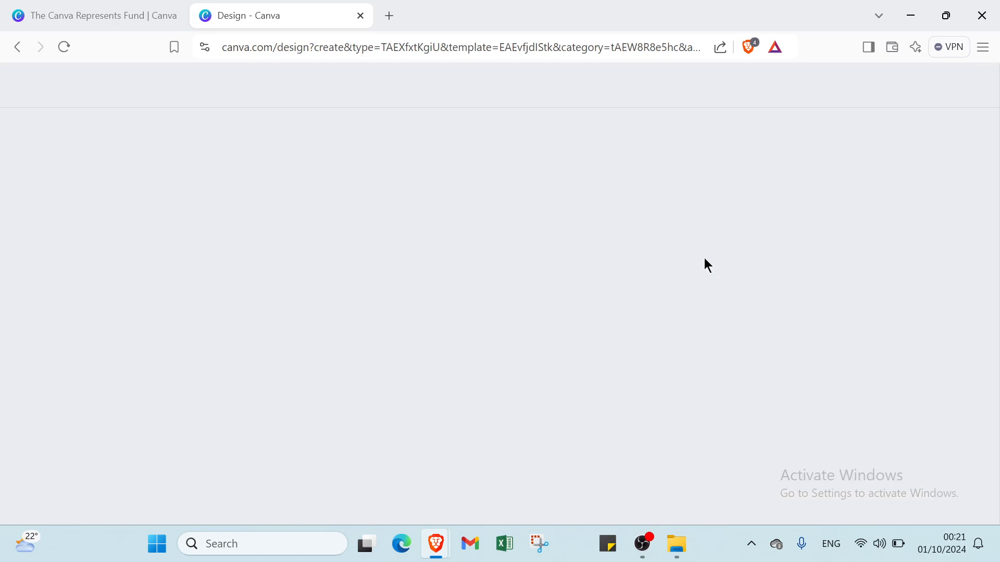
click(125, 14)
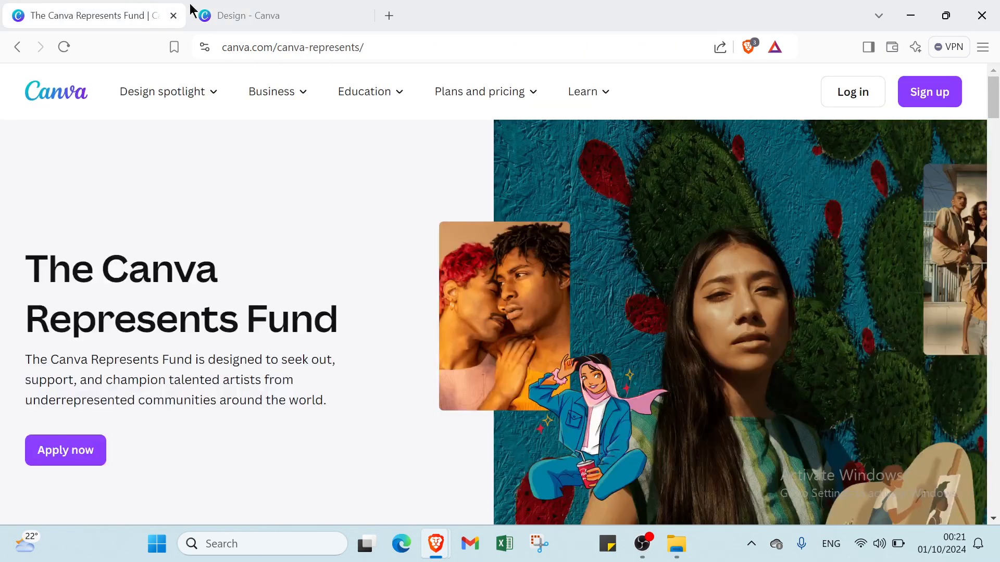
click(237, 21)
click(119, 15)
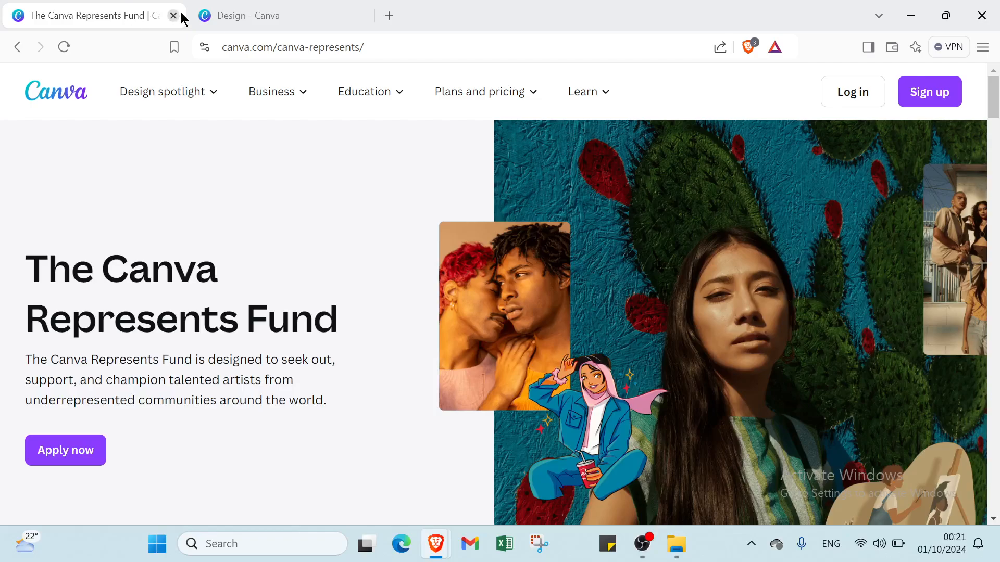
click(232, 17)
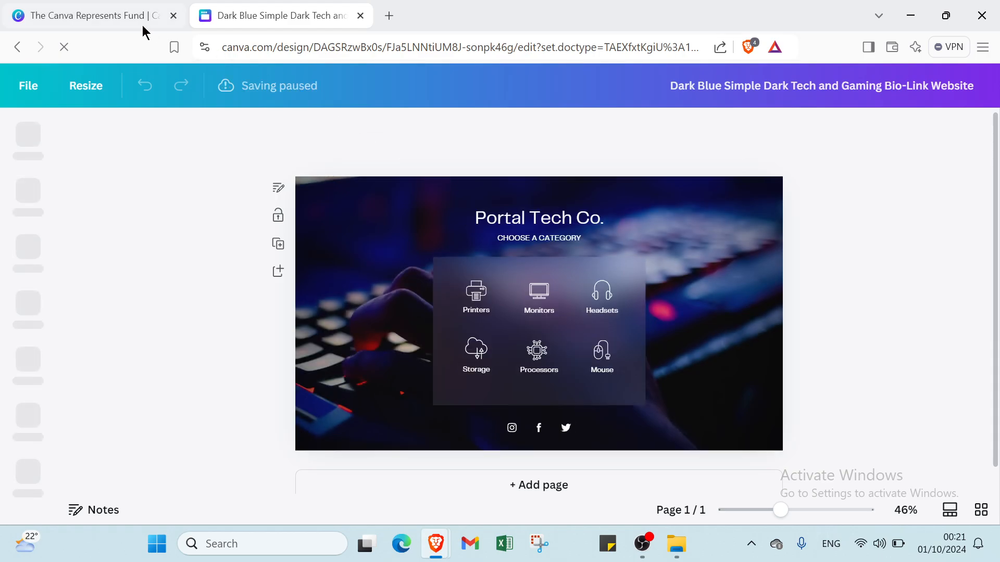
click(141, 24)
click(229, 14)
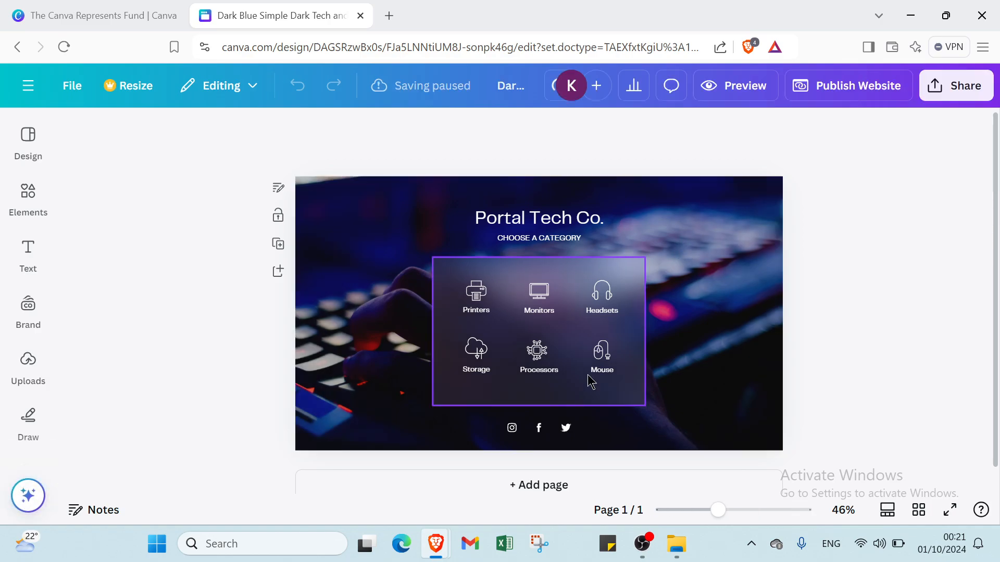
Step: Examine the design's file commands, its resize and translate options, and the available editing modes
click(70, 87)
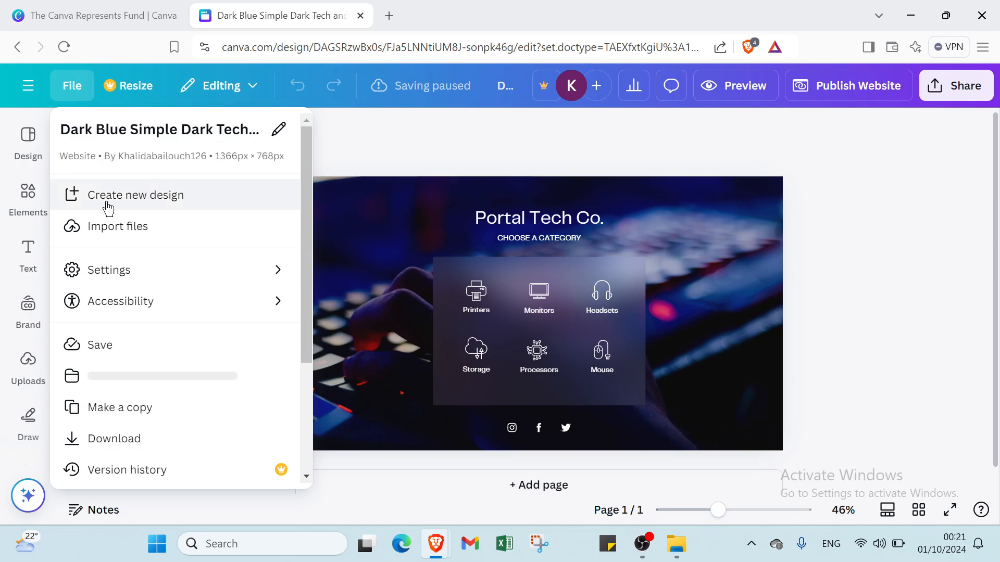
scroll(164, 243, down, 1)
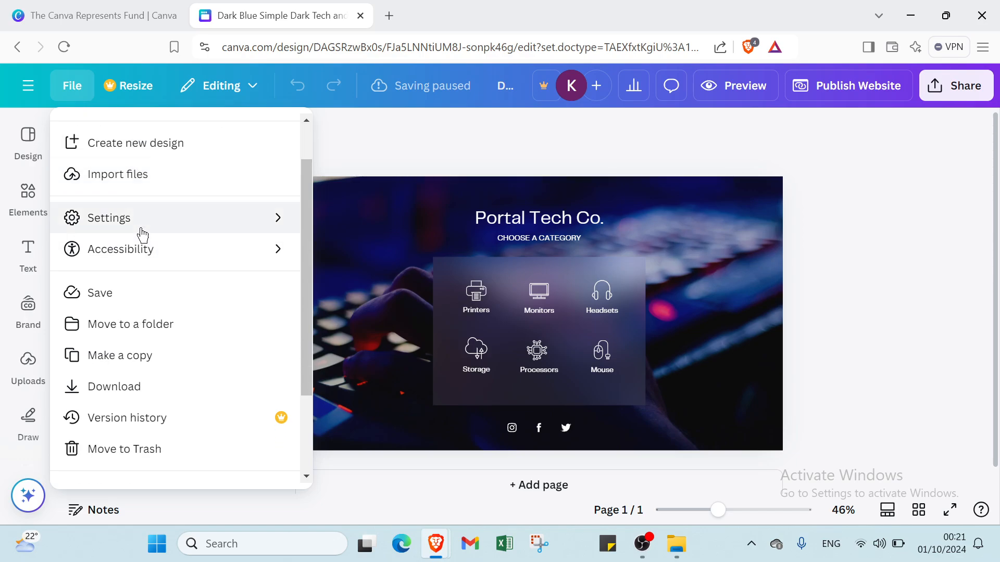
mouse_move(140, 254)
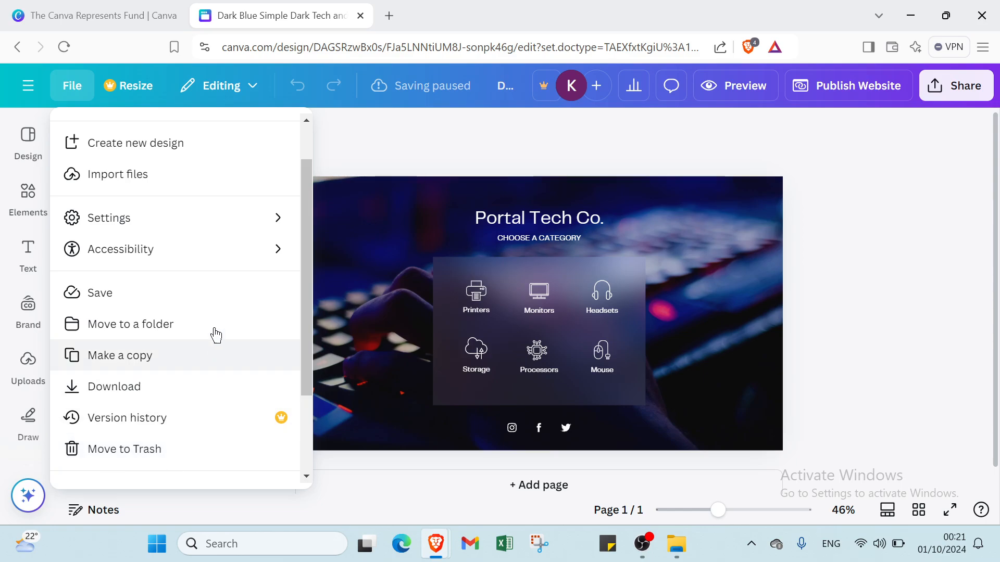
click(150, 98)
click(151, 98)
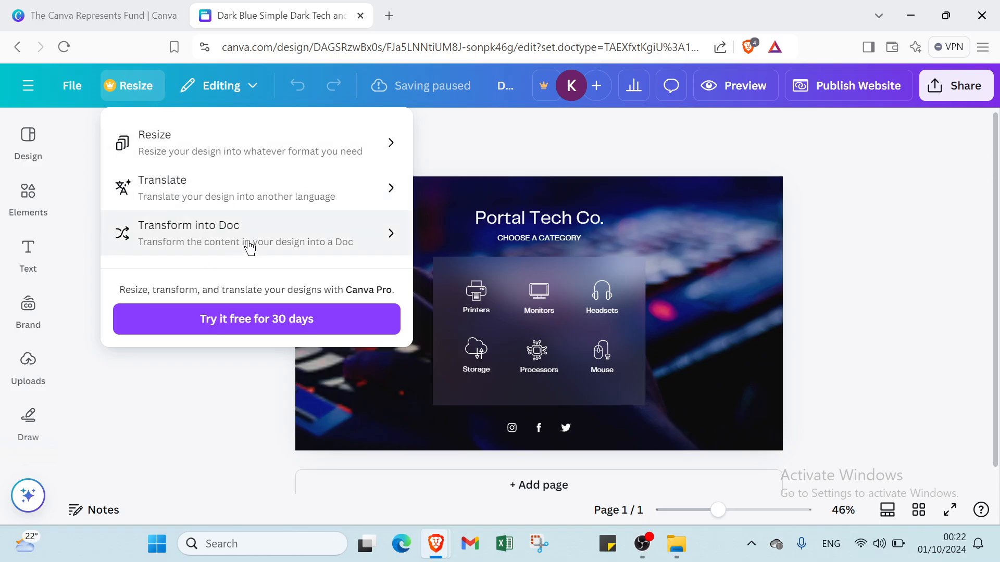
click(210, 86)
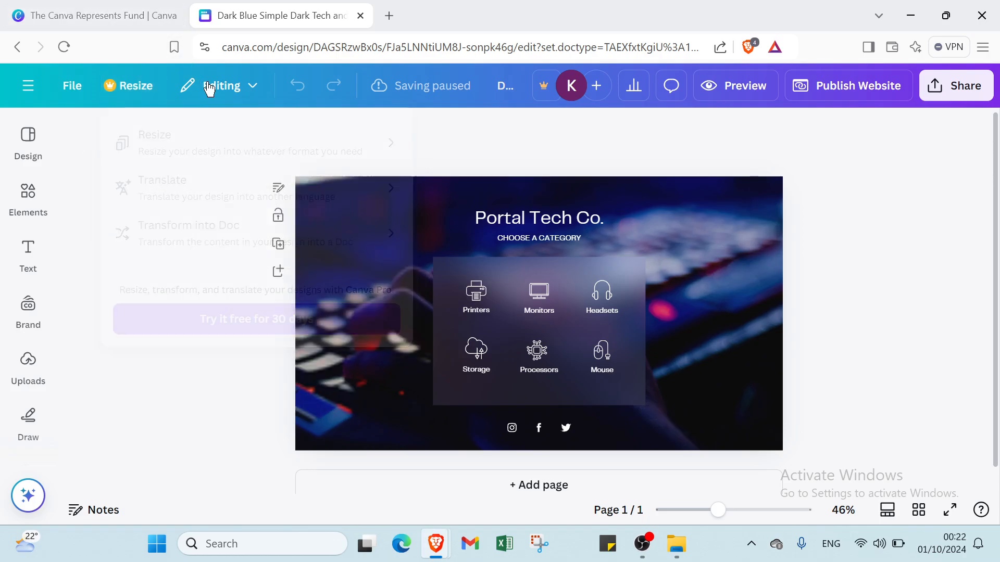
click(212, 89)
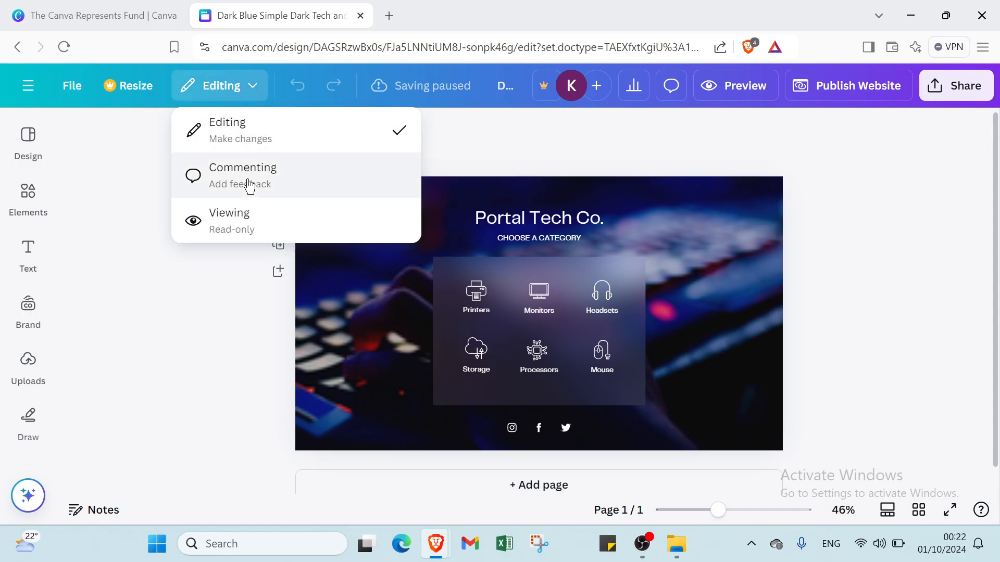
click(257, 91)
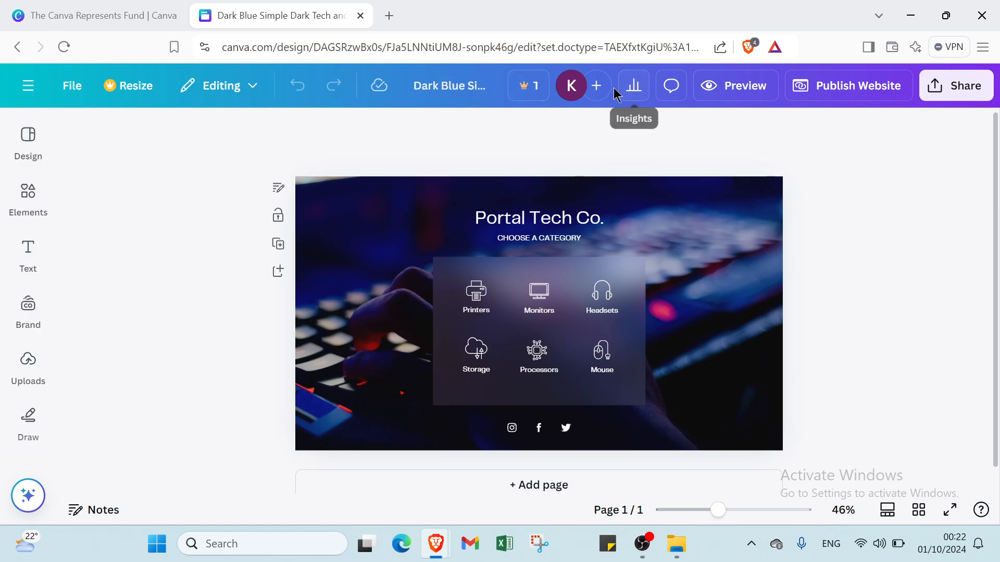
Step: View the comments for the current page, preview the website in desktop layout and return to the editor
click(670, 90)
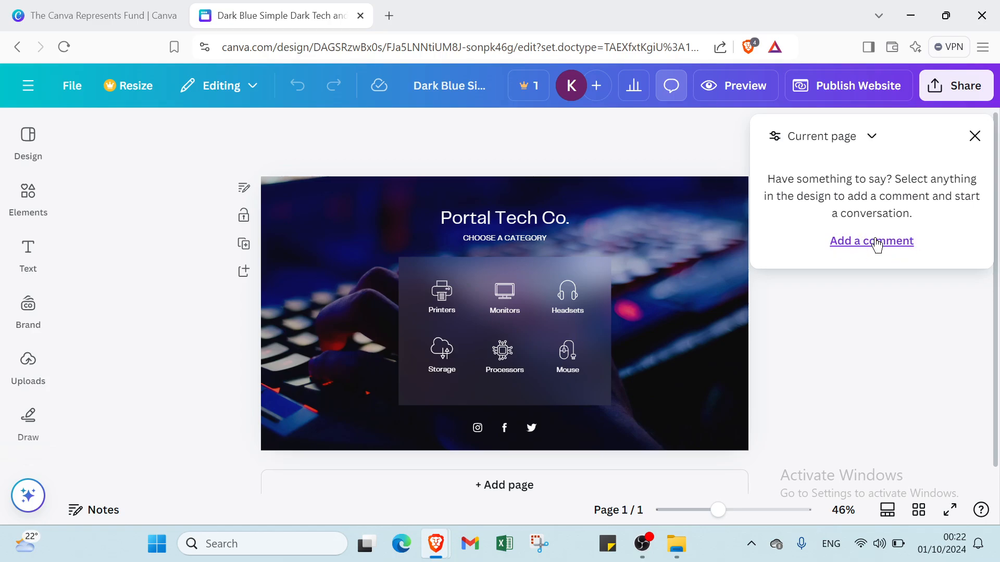
click(734, 85)
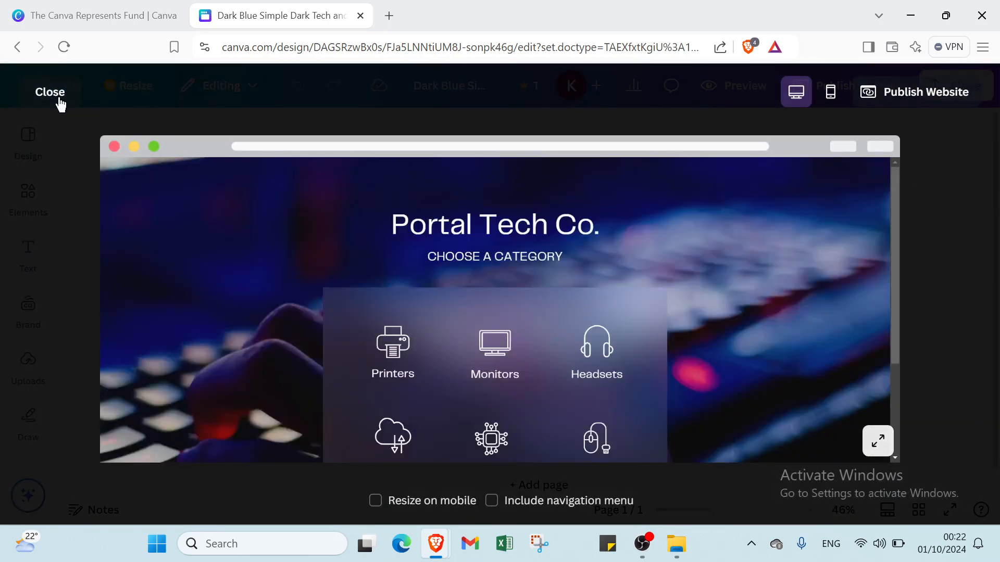
click(50, 92)
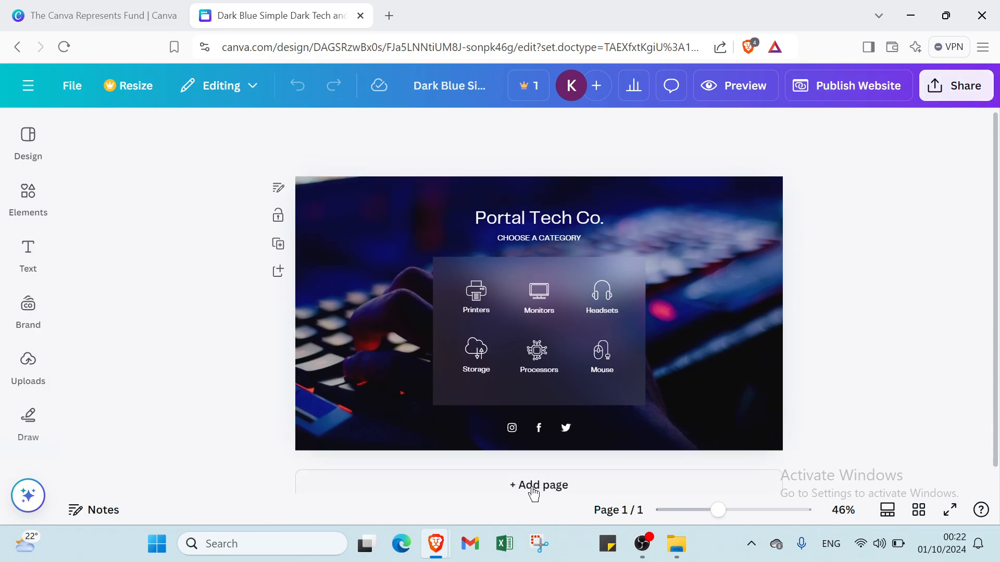
Step: Add a blank second page below the Portal Tech Co. page
scroll(533, 488, down, 1)
click(535, 463)
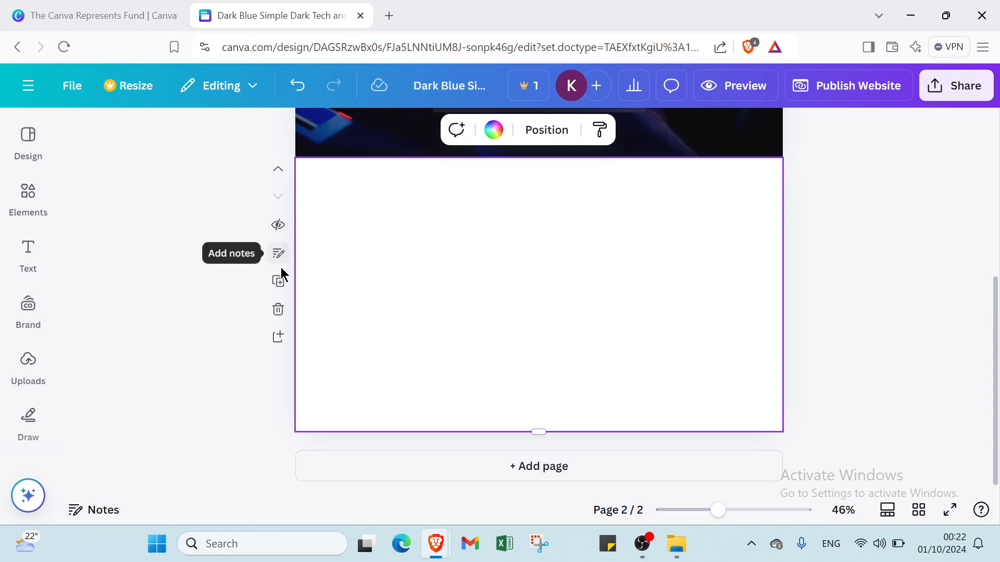
scroll(299, 230, up, 3)
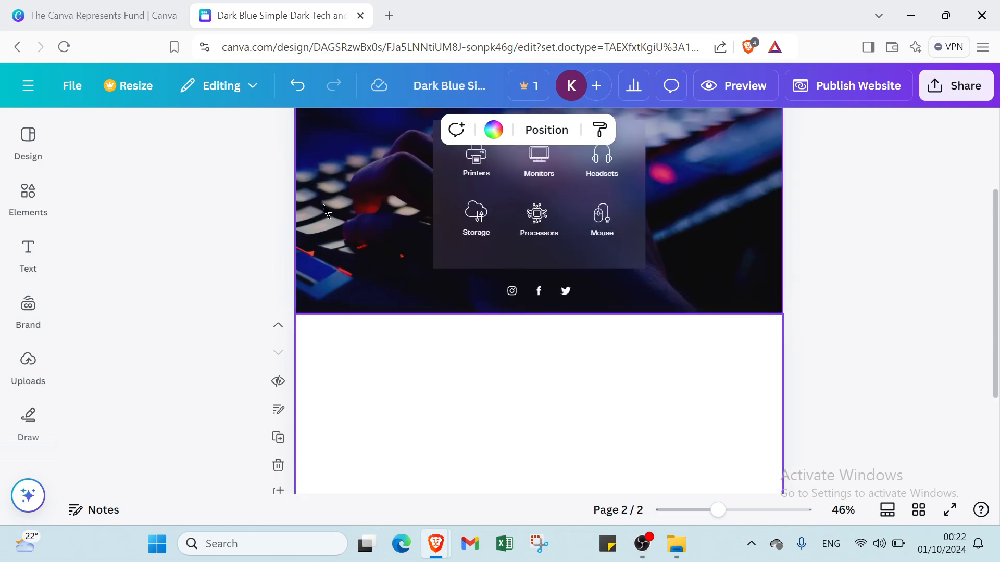
Step: Duplicate the Portal Tech Co. page so the copy sits above the blank page
click(296, 217)
click(278, 191)
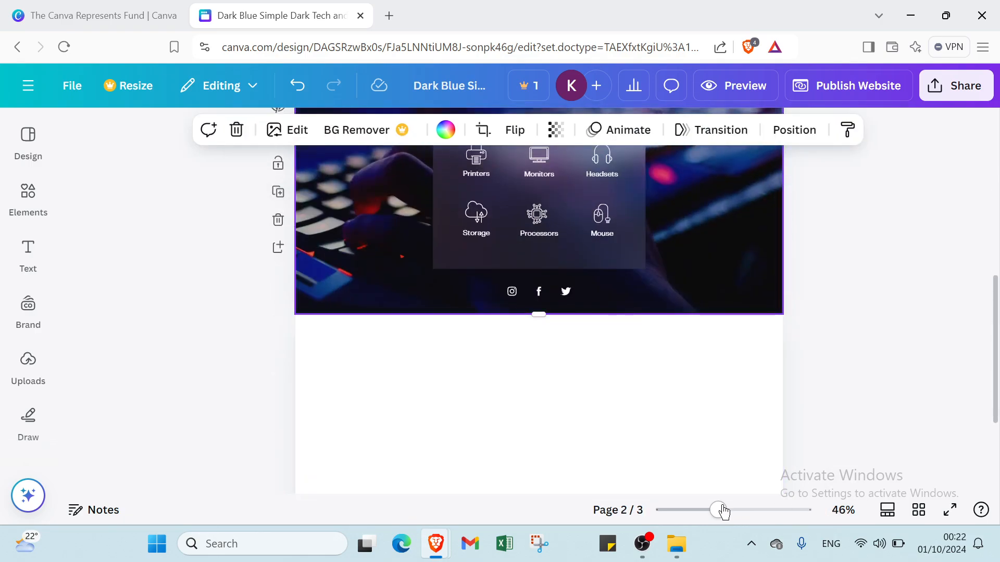
Step: Zoom the canvas out to 35%, check the thumbnail, grid and full-screen views, and return to the scrolling editor view
mouse_move(723, 512)
mouse_down()
mouse_move(790, 512)
mouse_move(708, 513)
mouse_up()
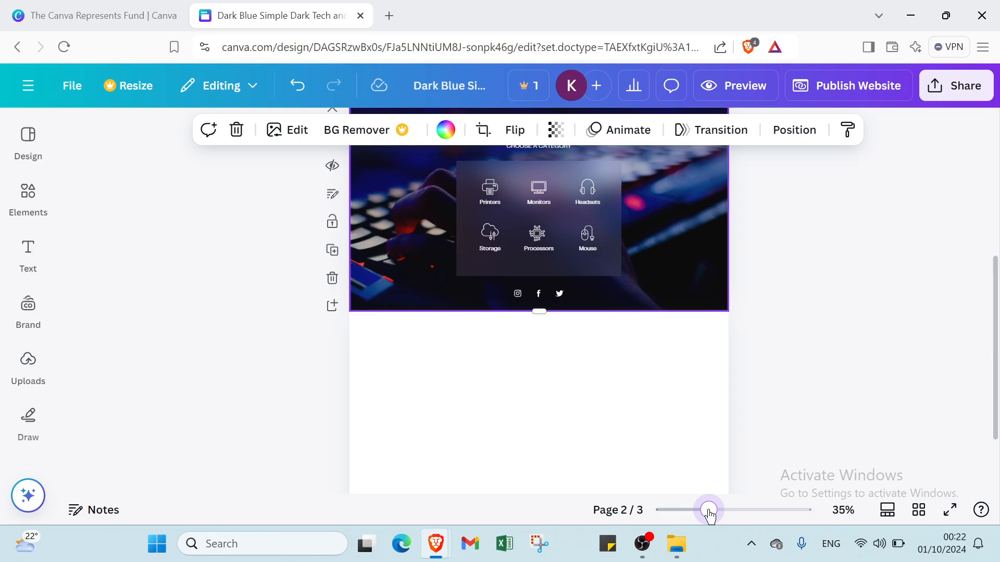
click(887, 512)
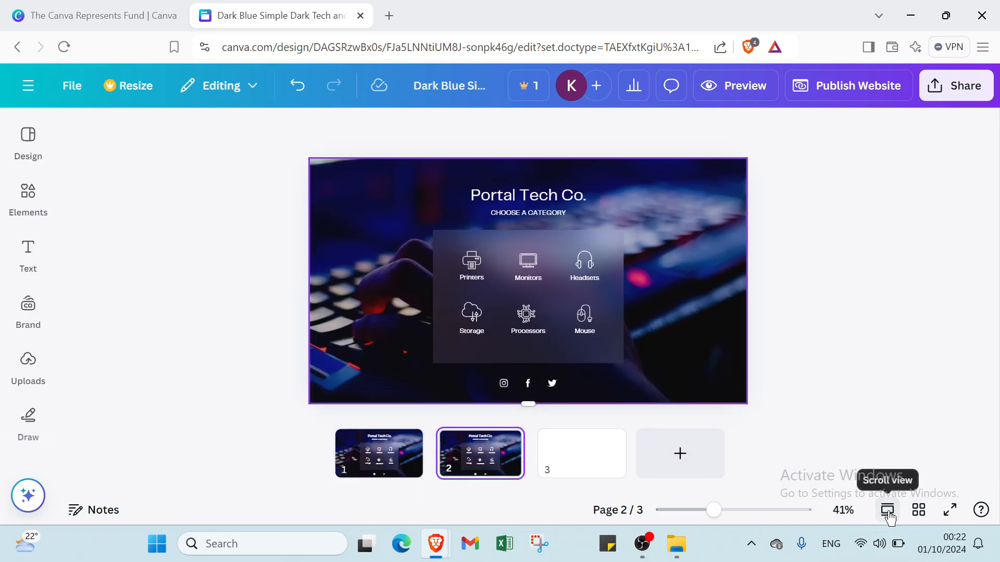
click(888, 512)
click(913, 513)
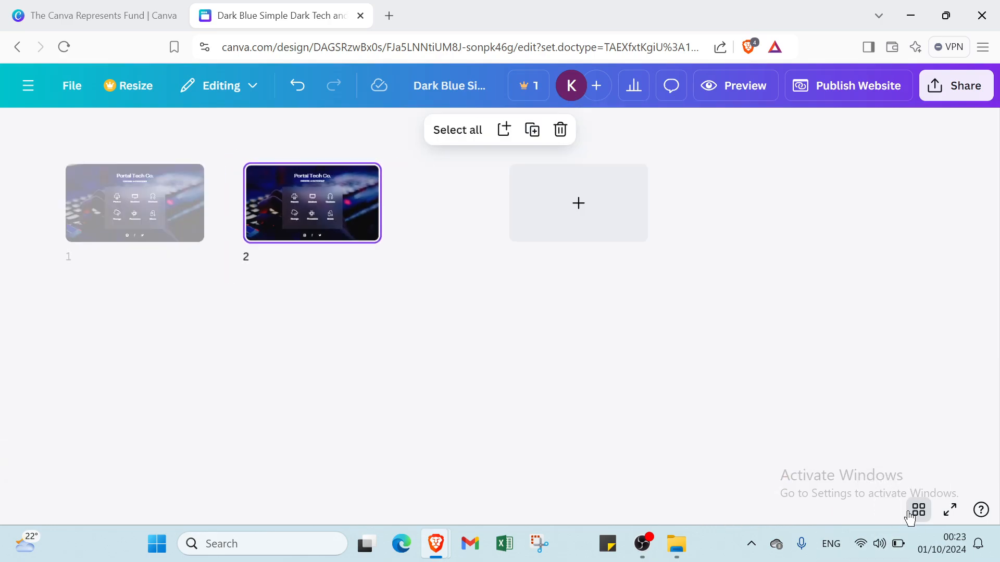
click(913, 513)
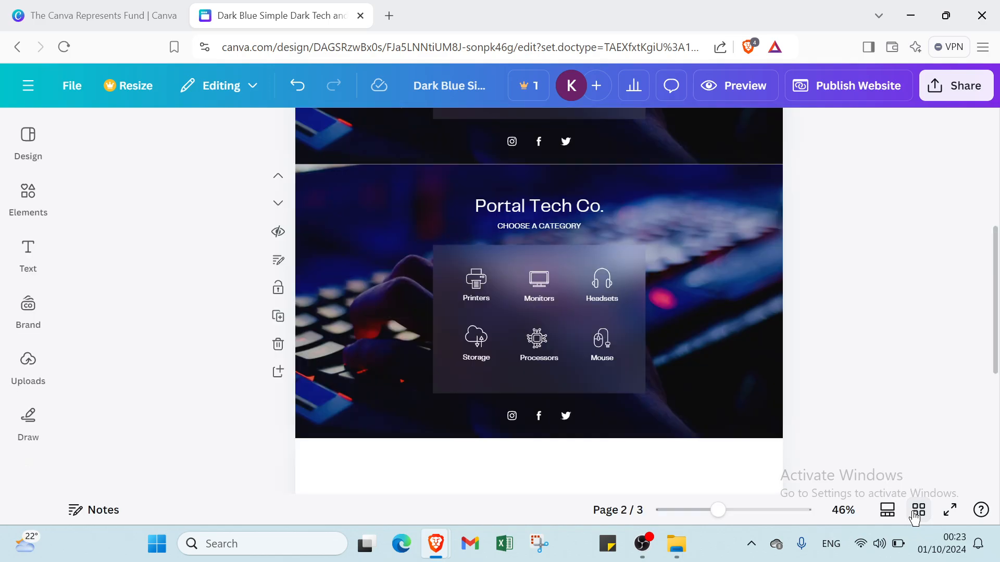
click(954, 516)
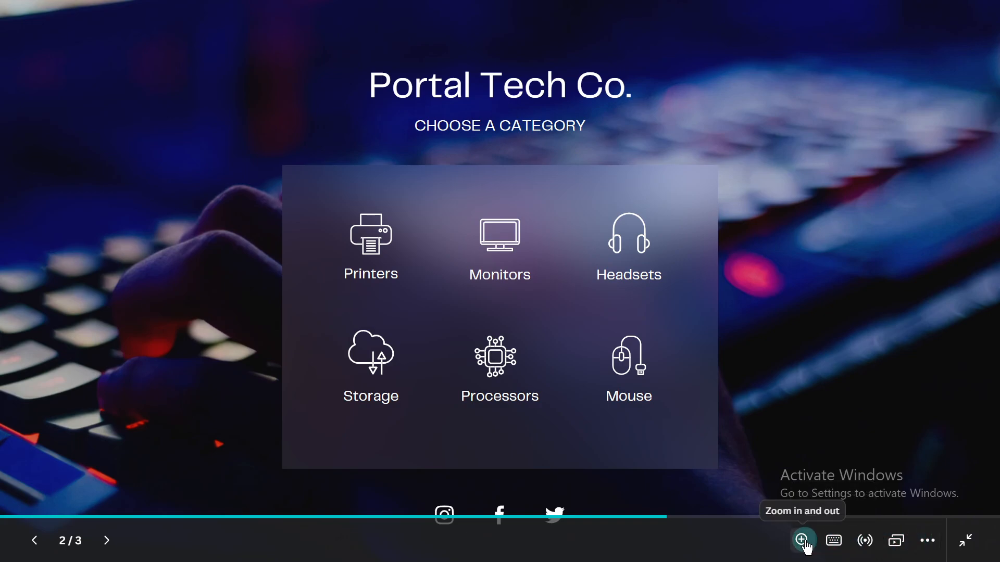
click(962, 541)
Step: Browse the website templates offered for the design
click(27, 146)
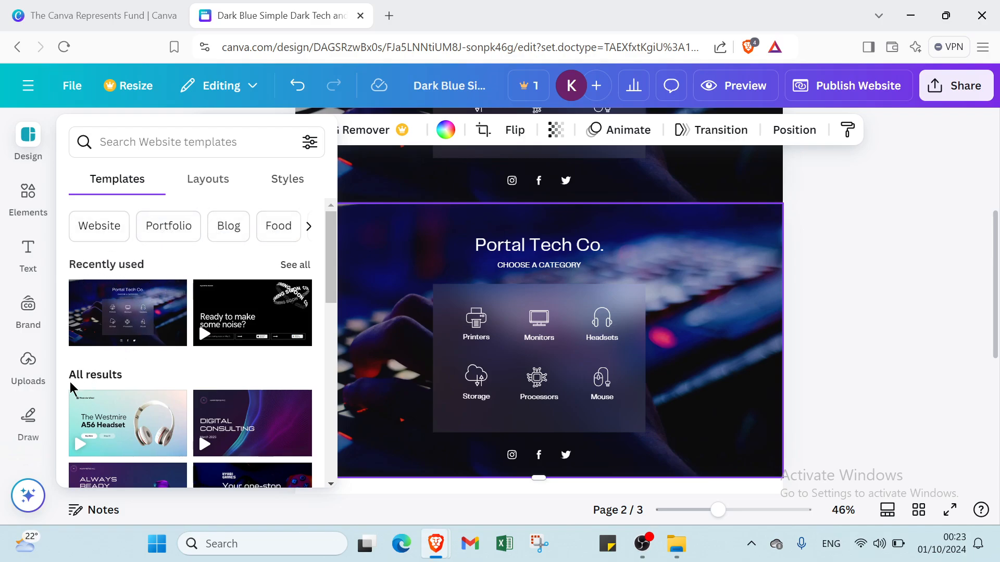
scroll(110, 411, down, 15)
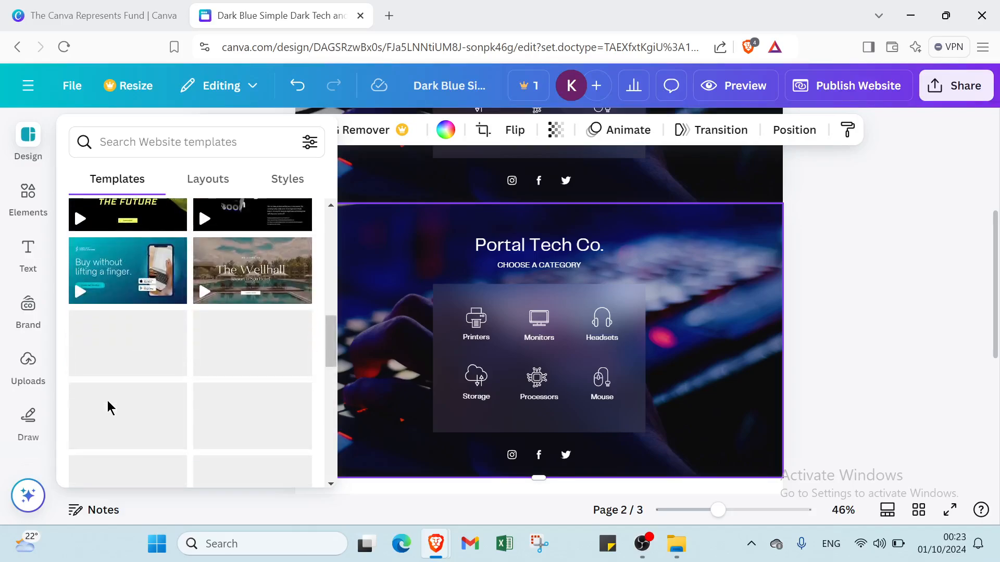
click(28, 263)
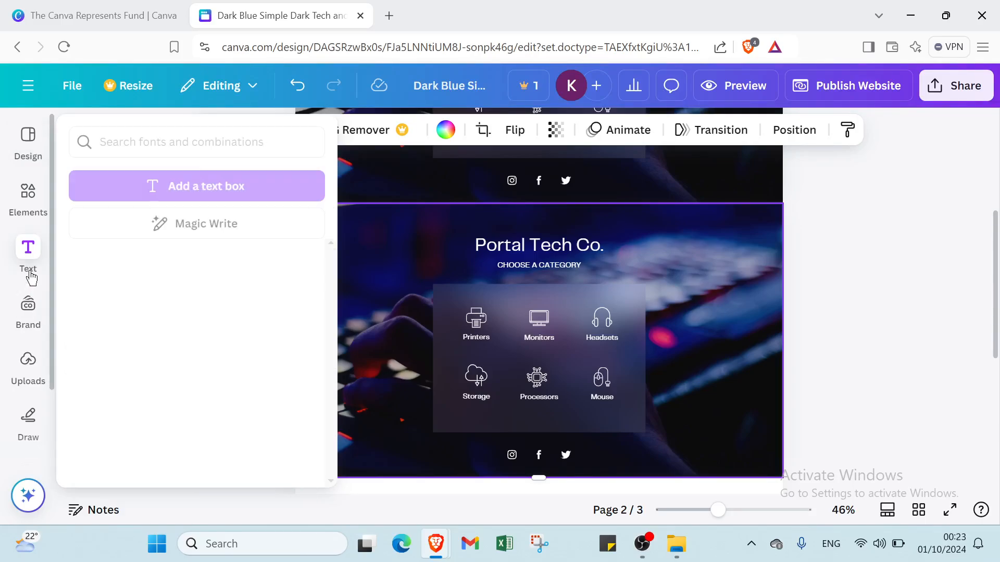
Step: Examine the elements library, from shapes, buttons and graphics through photos, charts and frames to mockups and collections
click(30, 186)
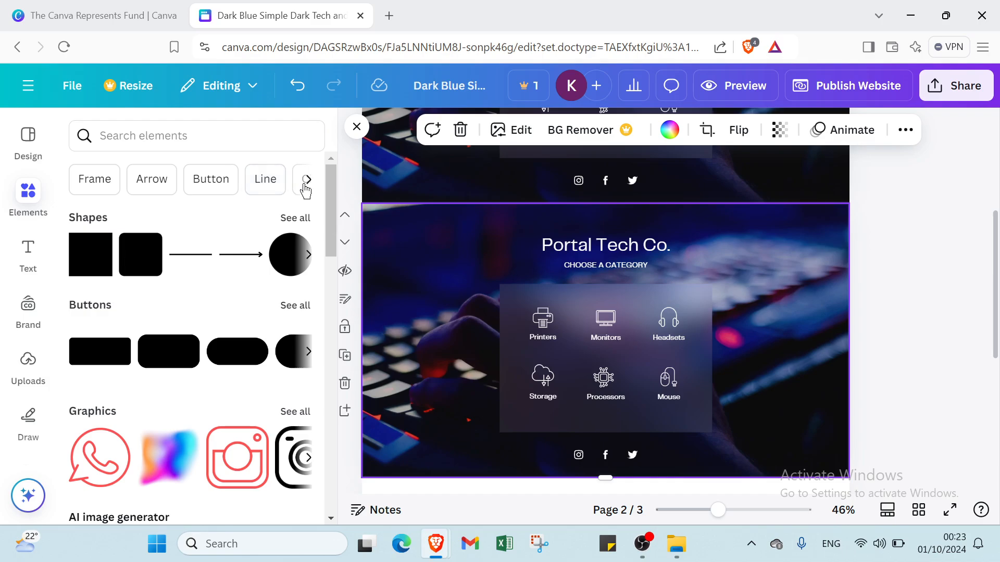
scroll(125, 261, down, 5)
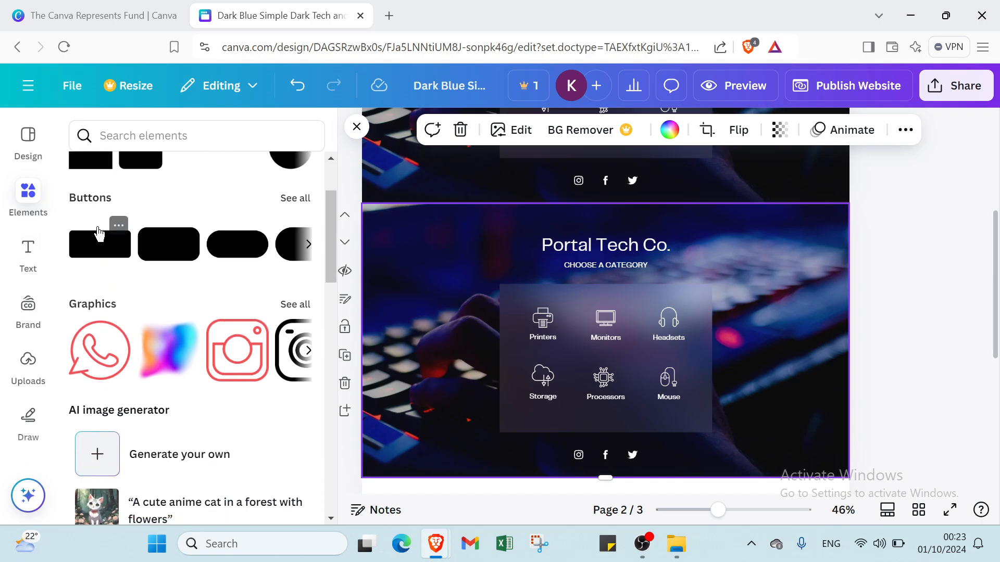
scroll(88, 230, down, 2)
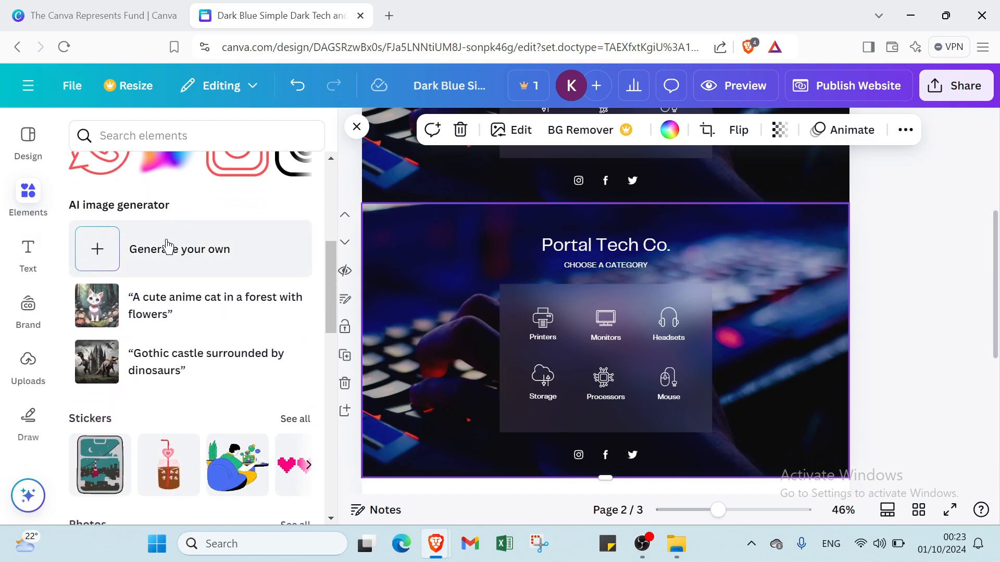
scroll(168, 248, down, 3)
scroll(148, 259, down, 3)
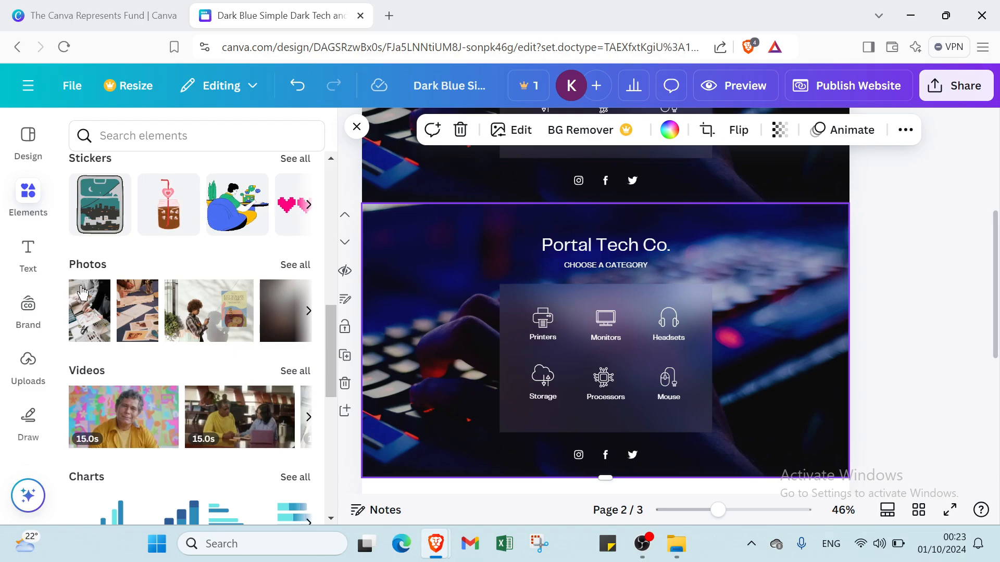
scroll(88, 313, down, 4)
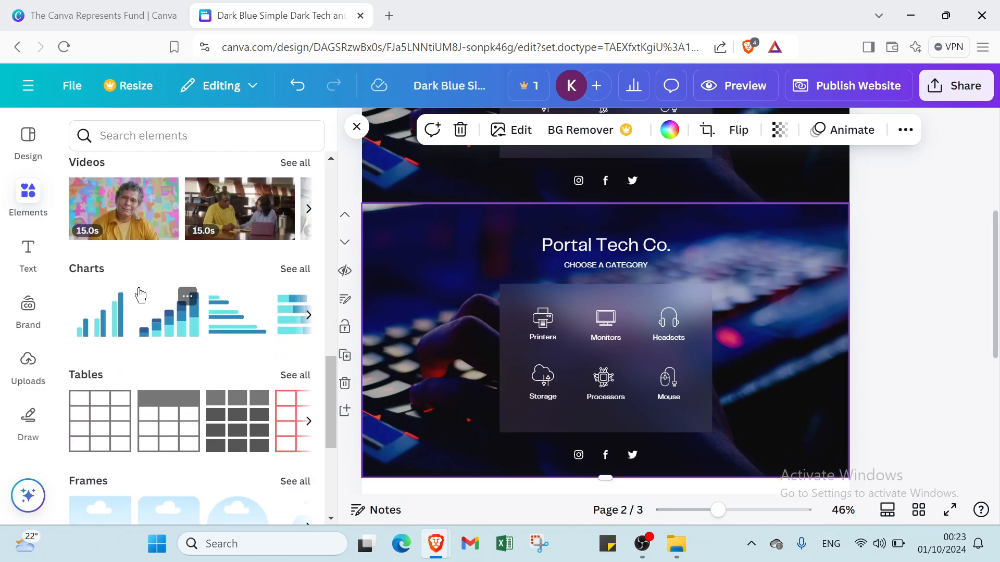
scroll(115, 299, down, 3)
scroll(83, 292, down, 2)
scroll(76, 286, down, 2)
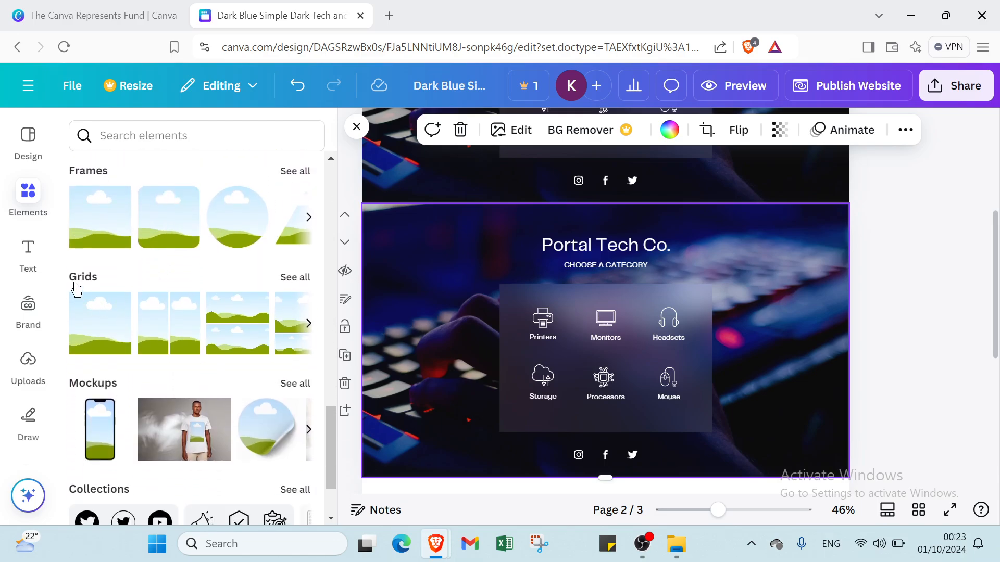
scroll(150, 350, down, 2)
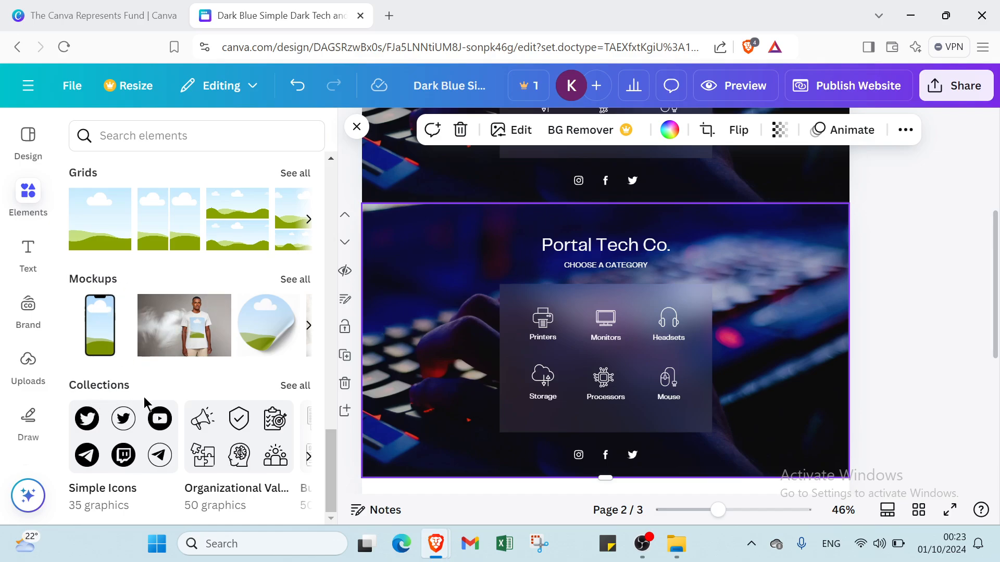
scroll(138, 400, up, 12)
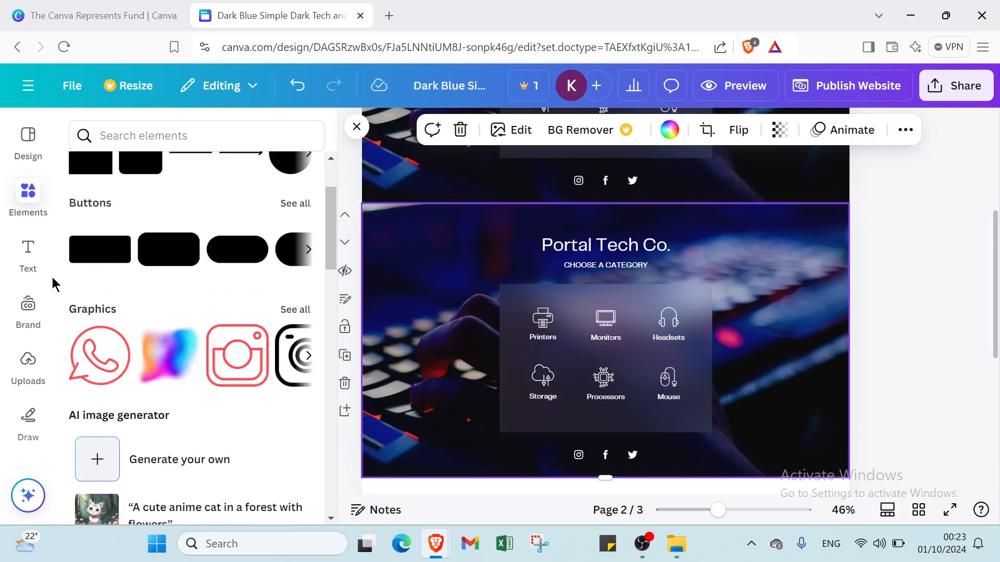
Step: Add a plain text box, a heading, a subheading and a line of body text to page 2
click(23, 267)
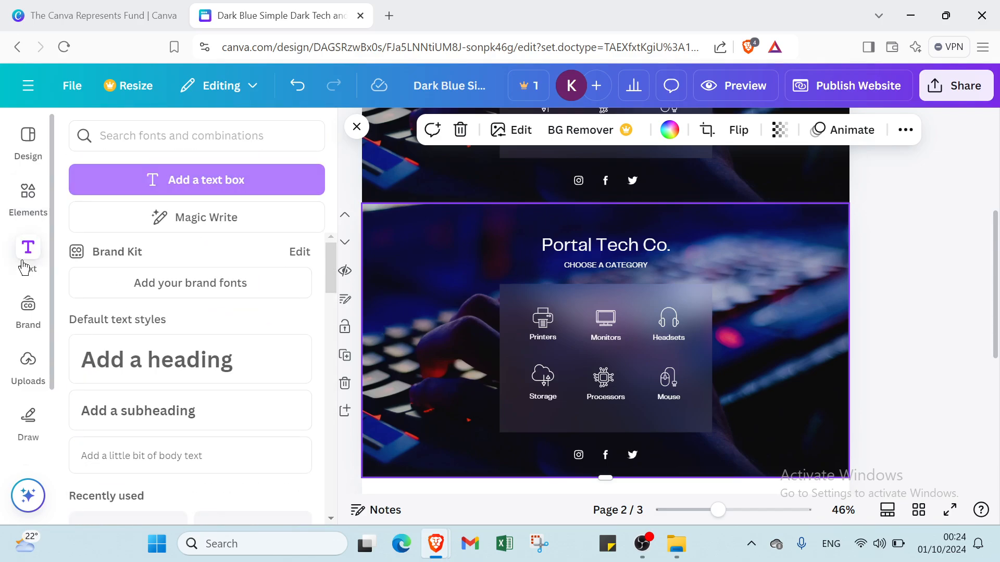
click(186, 182)
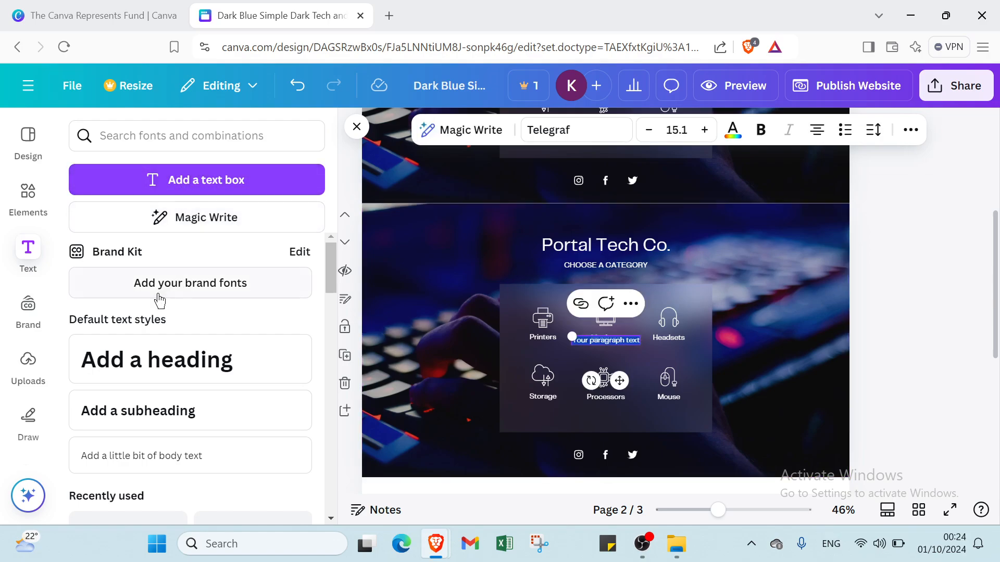
click(189, 362)
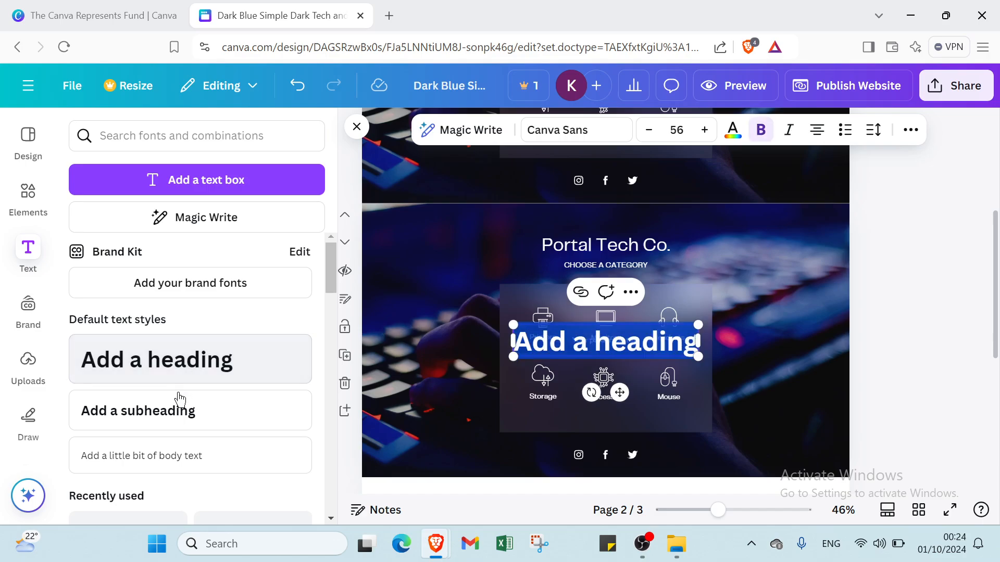
click(179, 401)
click(162, 458)
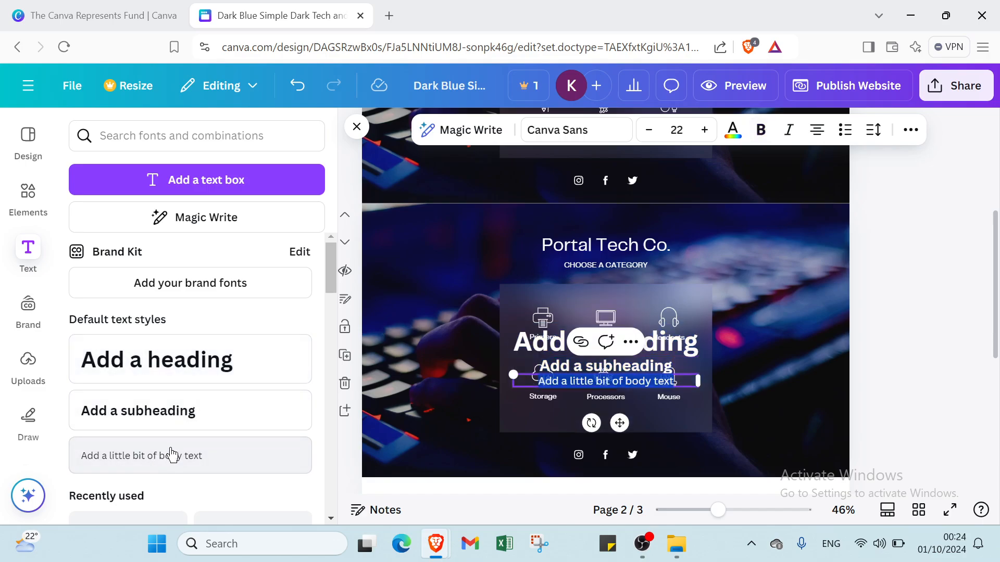
Step: Add the recently used "FIVE TIPS FOR GREAT SKIN" font combination to page 2
scroll(188, 449, down, 1)
scroll(193, 417, down, 3)
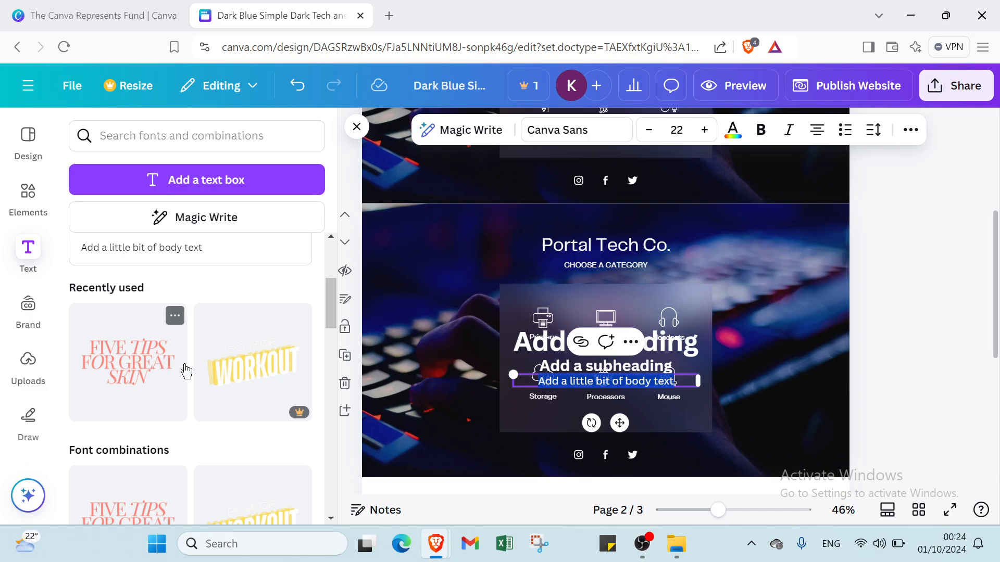
click(141, 375)
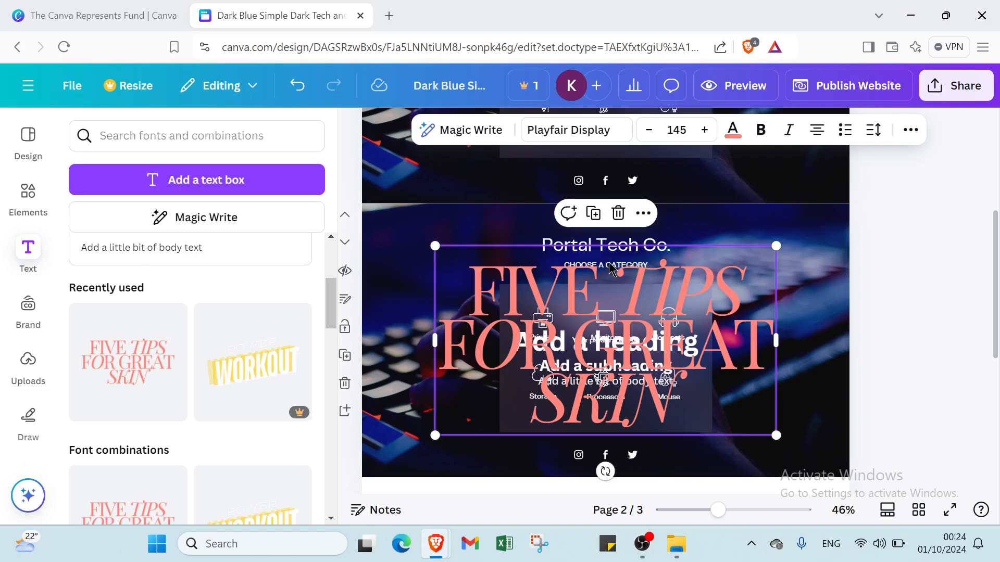
Step: Duplicate the "FIVE TIPS FOR GREAT SKIN" text seven times on page 2
click(594, 214)
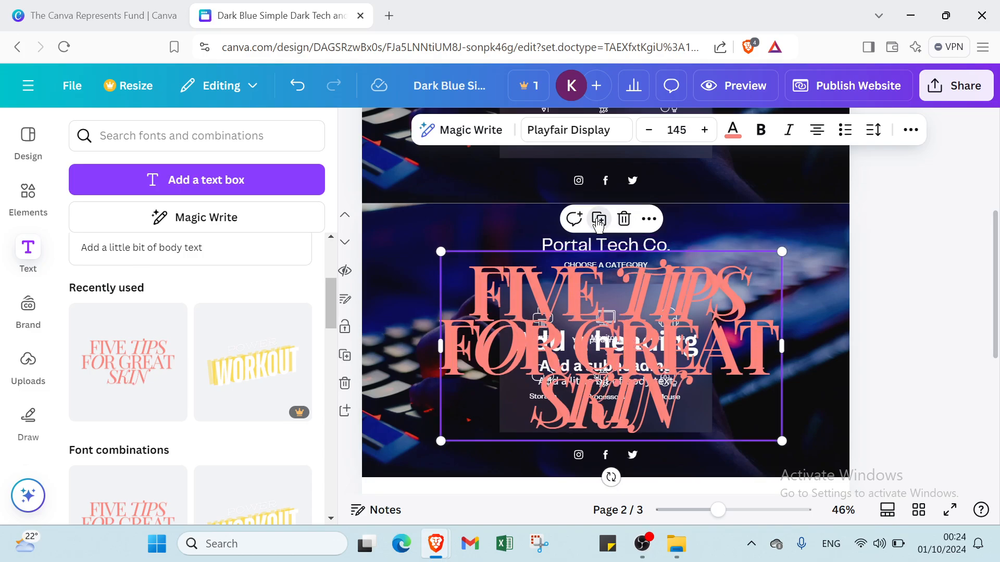
click(599, 220)
click(599, 225)
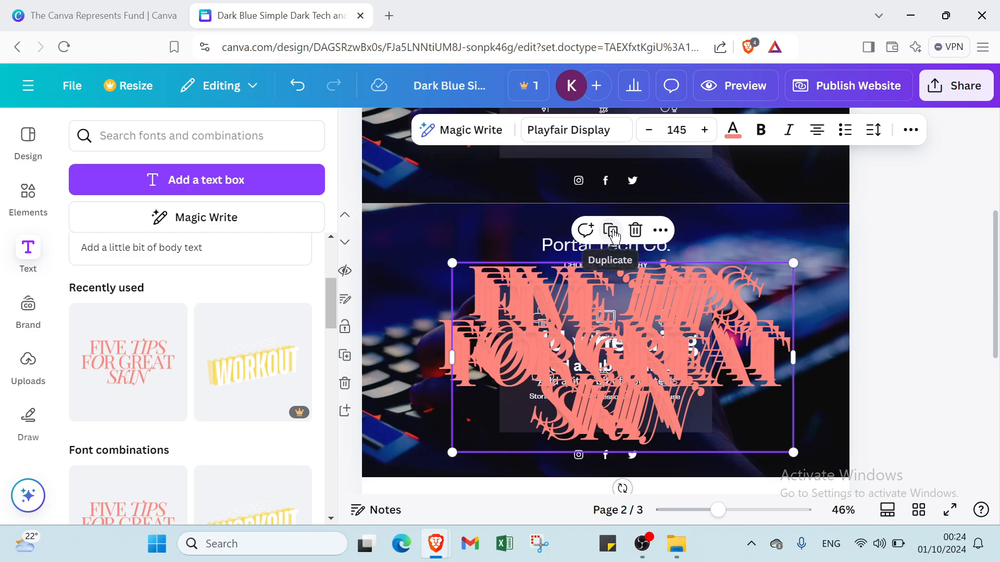
click(608, 231)
click(613, 235)
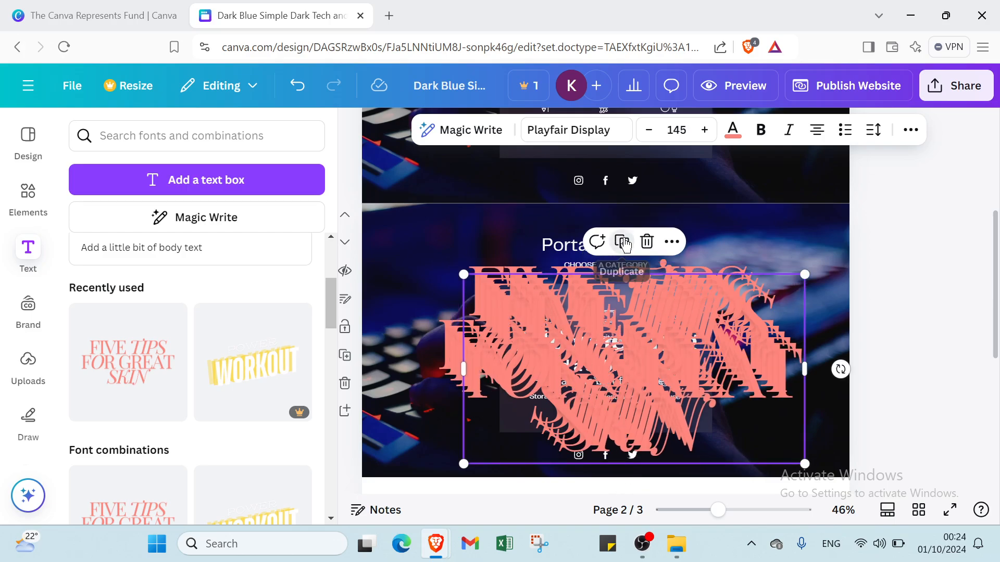
click(624, 243)
click(629, 249)
click(633, 260)
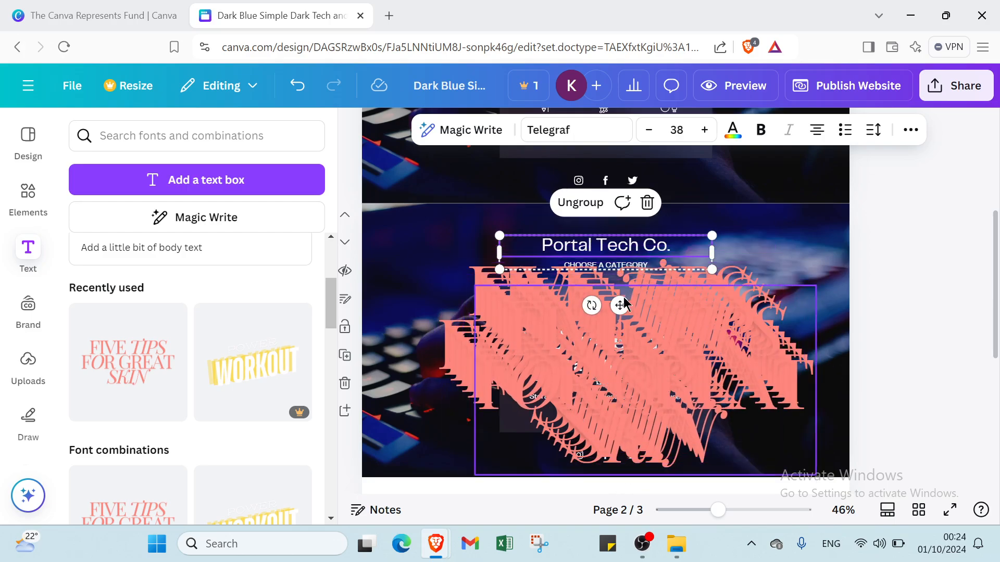
Step: Browse the ready-made font combinations available for text
scroll(174, 364, down, 3)
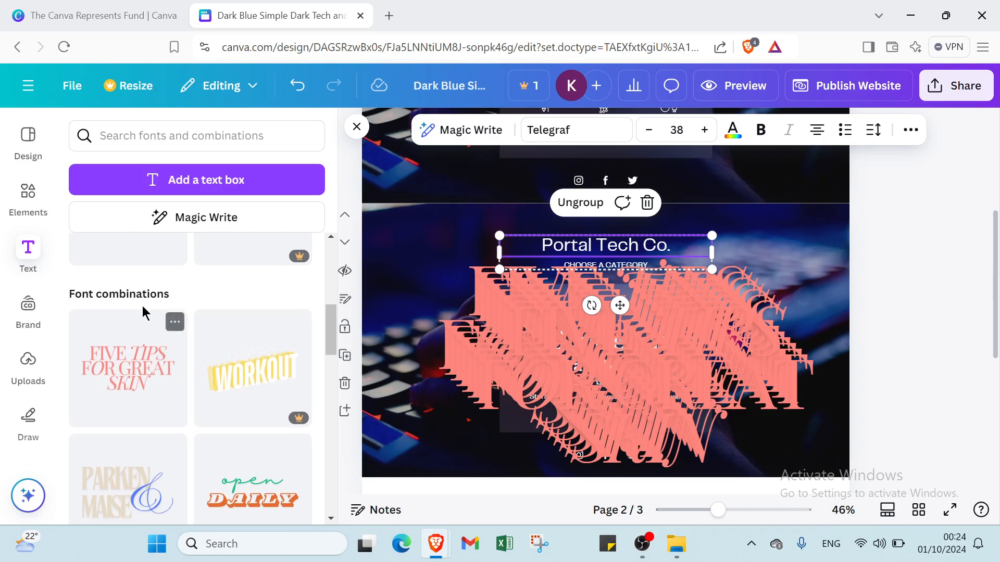
scroll(162, 300, down, 8)
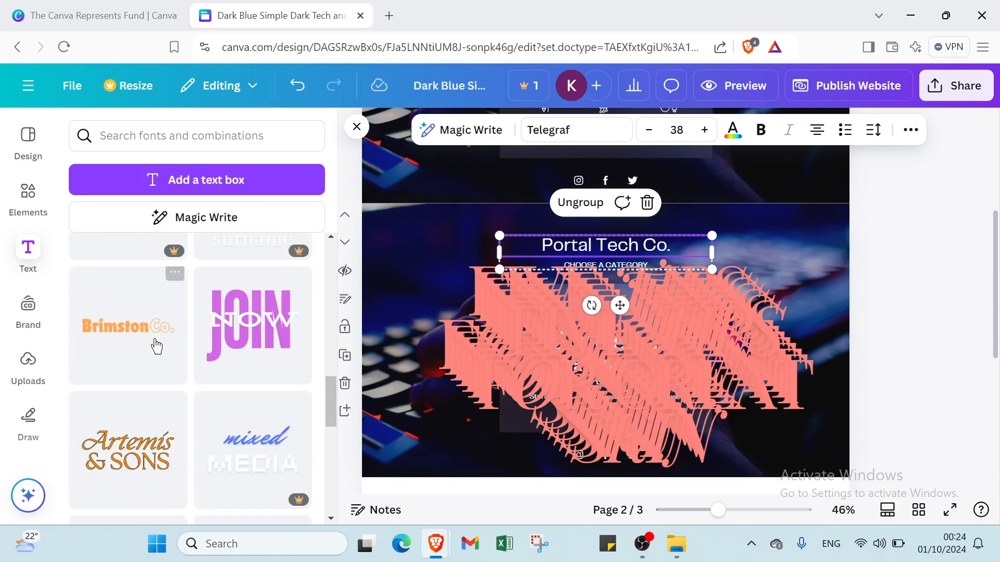
scroll(167, 297, up, 10)
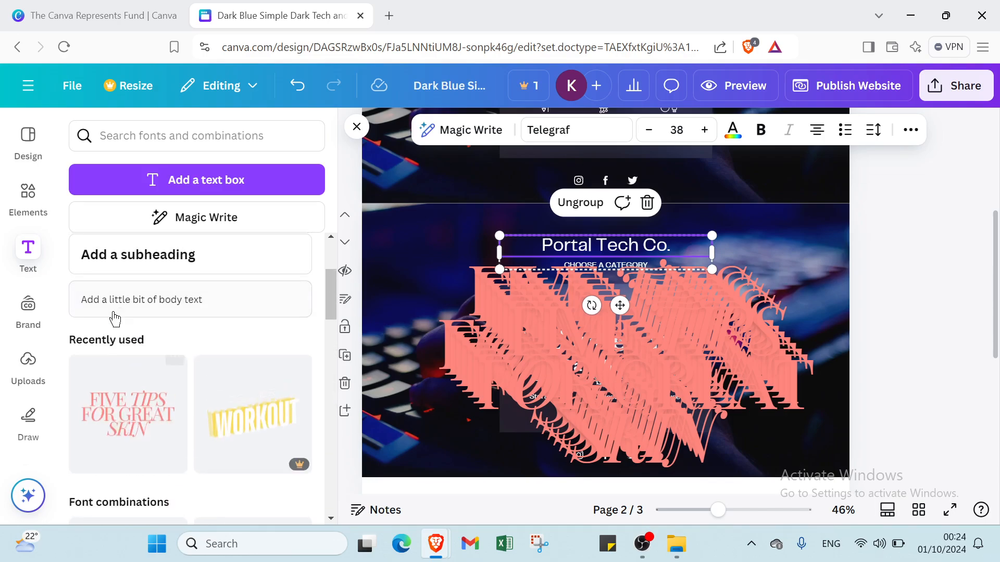
Step: Review the brand templates and the Brand Kit options for logos, colors, fonts, brand voice, photos, graphics and icons
click(29, 311)
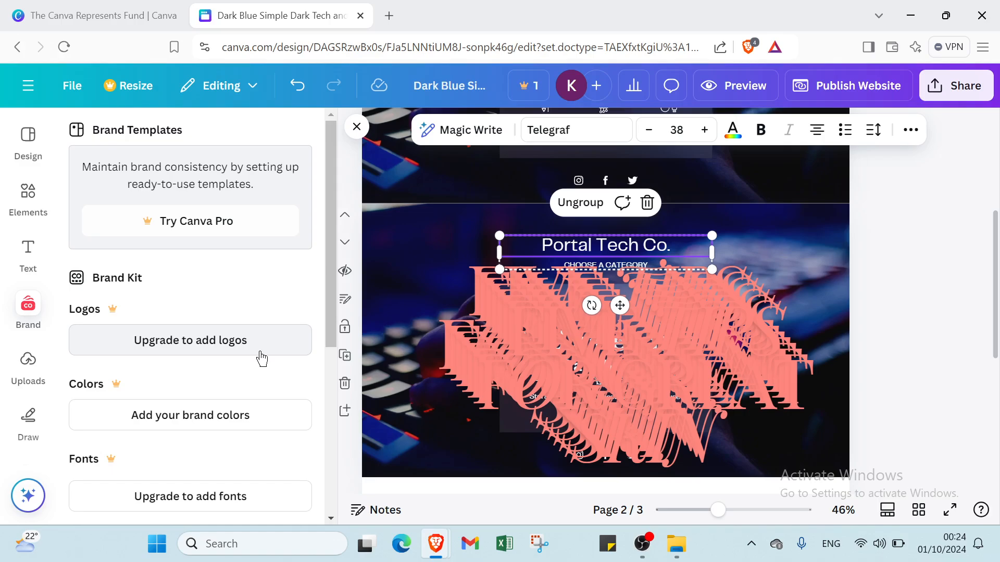
scroll(117, 401, down, 2)
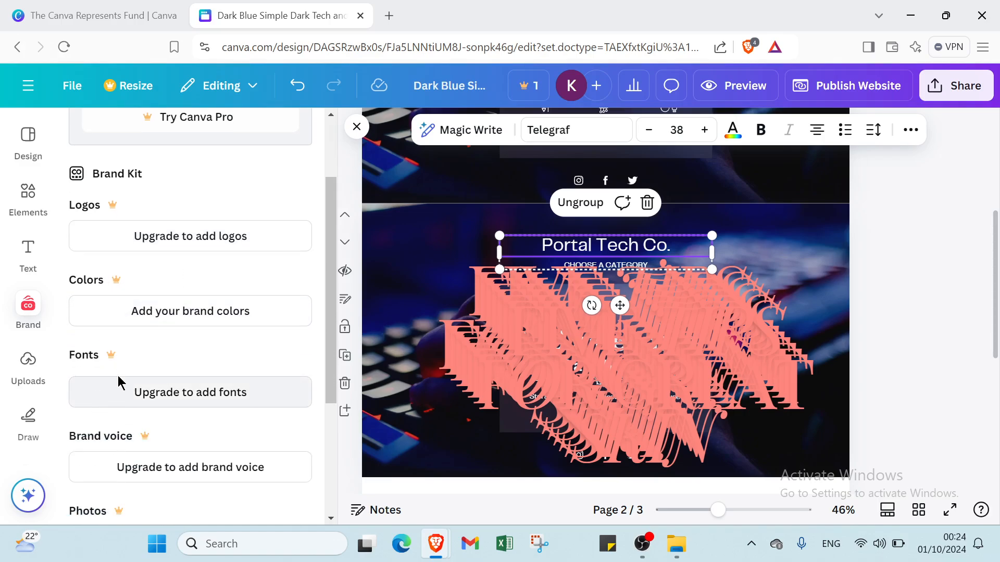
scroll(172, 453, down, 4)
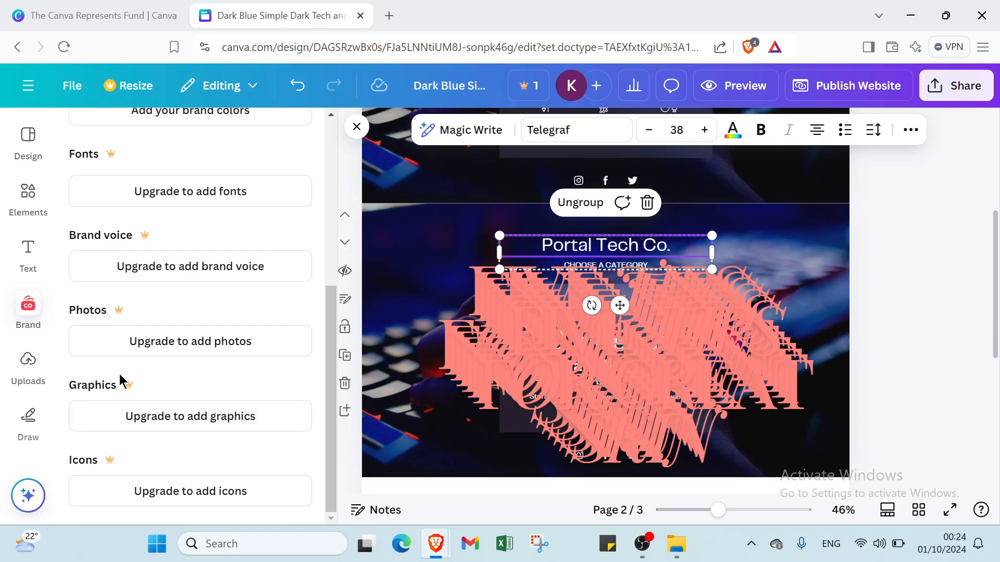
Step: View the upload options and the image and video sections of the uploads library
click(32, 374)
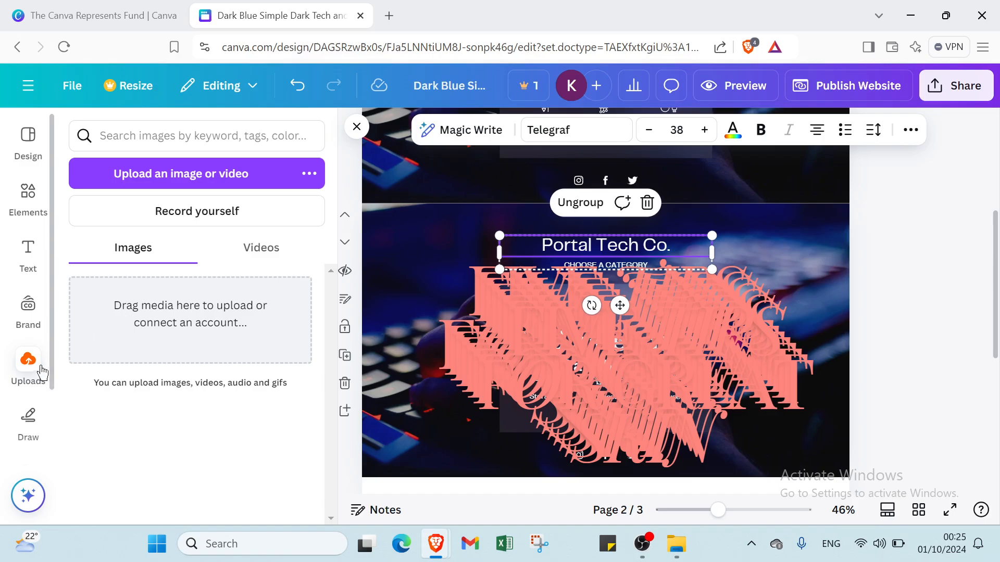
click(288, 245)
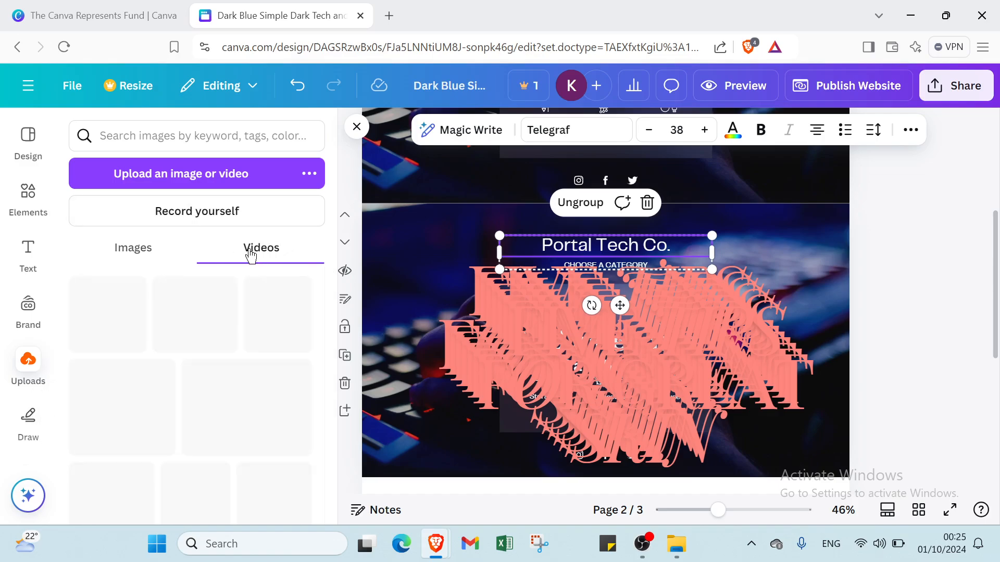
Step: Try freehand red marker strokes over the keyboard photo on page 1, and undo them
click(134, 250)
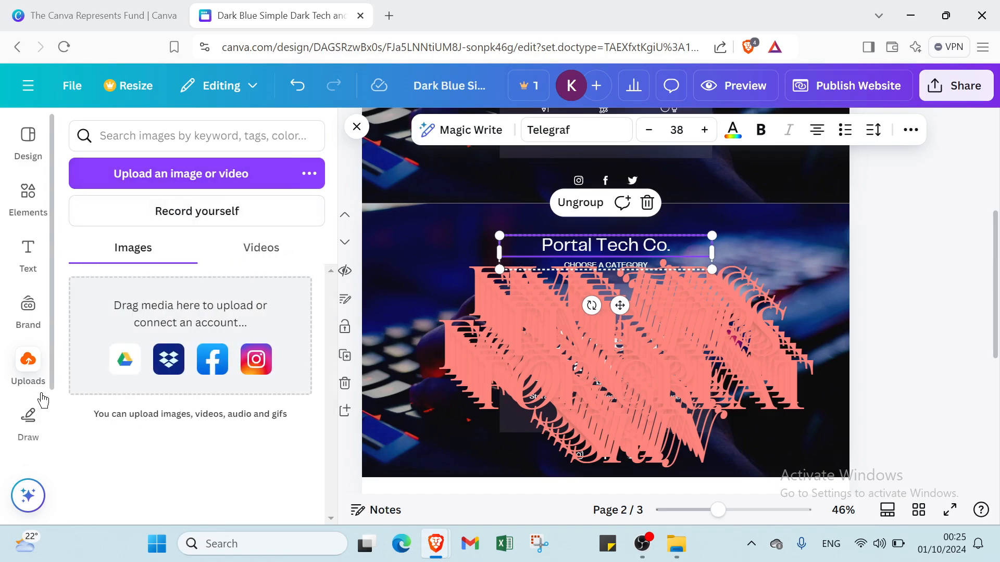
click(28, 420)
scroll(395, 255, up, 5)
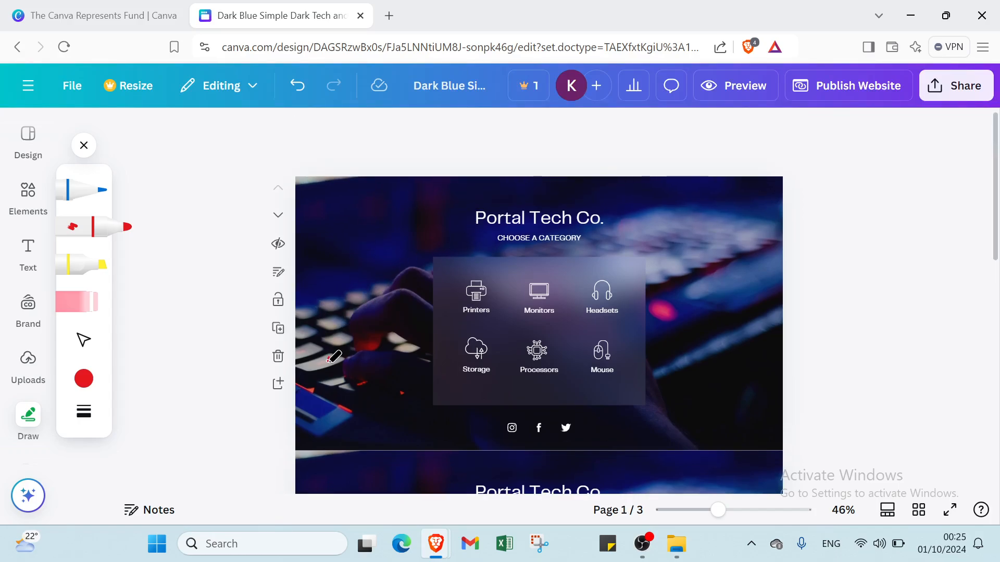
mouse_move(329, 360)
mouse_down()
mouse_move(330, 401)
mouse_move(345, 414)
mouse_move(369, 366)
mouse_up()
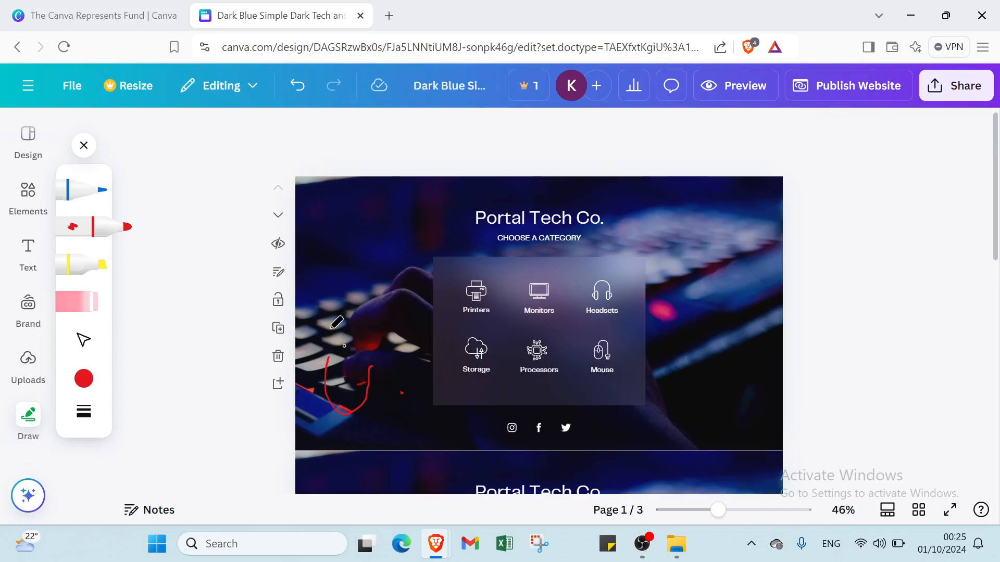
mouse_move(326, 305)
mouse_down()
mouse_move(366, 367)
mouse_move(347, 303)
mouse_move(300, 314)
mouse_move(343, 175)
mouse_move(304, 82)
mouse_up()
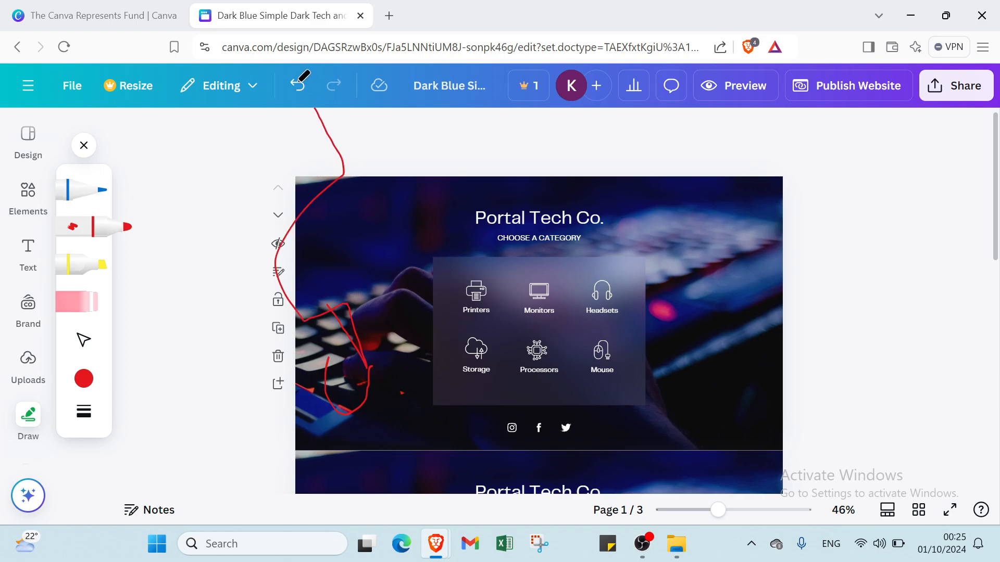
click(297, 94)
click(297, 97)
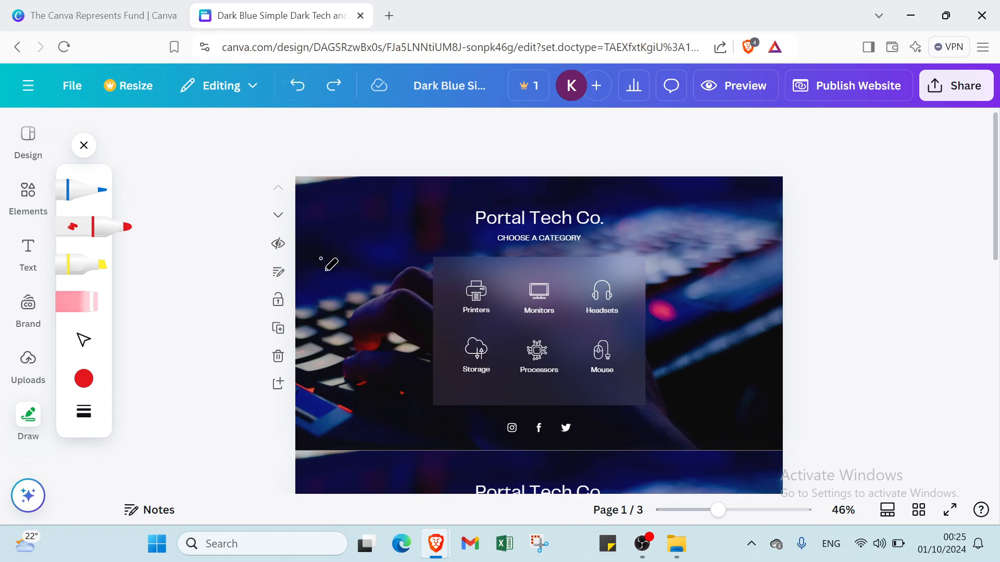
Step: Handwrite large red letters with the marker up the keyboard side of page 1
mouse_move(313, 400)
mouse_down()
mouse_move(327, 451)
mouse_move(375, 426)
mouse_move(380, 397)
mouse_move(373, 404)
mouse_up()
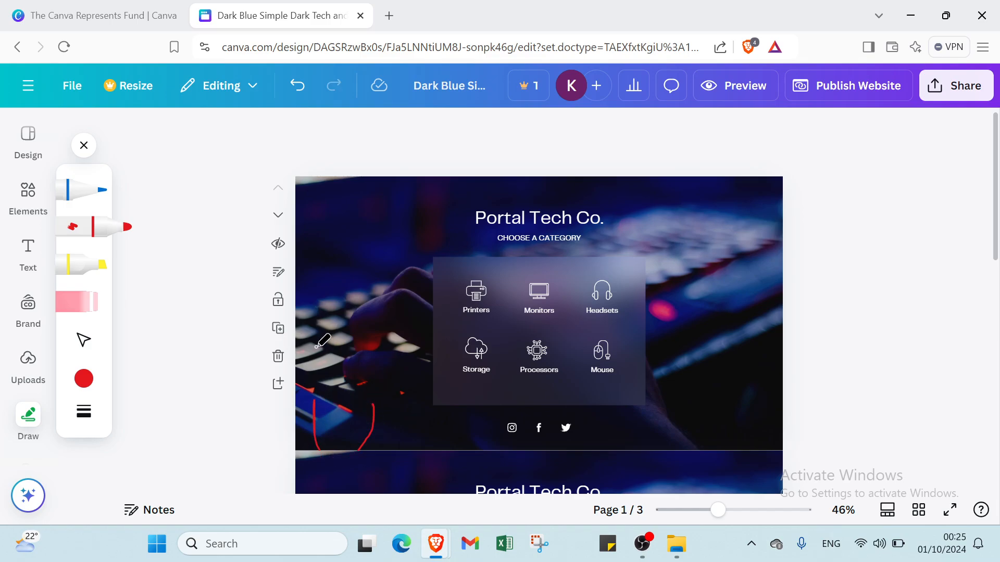
drag(316, 347, 352, 383)
mouse_move(354, 366)
mouse_down()
mouse_move(323, 348)
mouse_move(380, 349)
mouse_up()
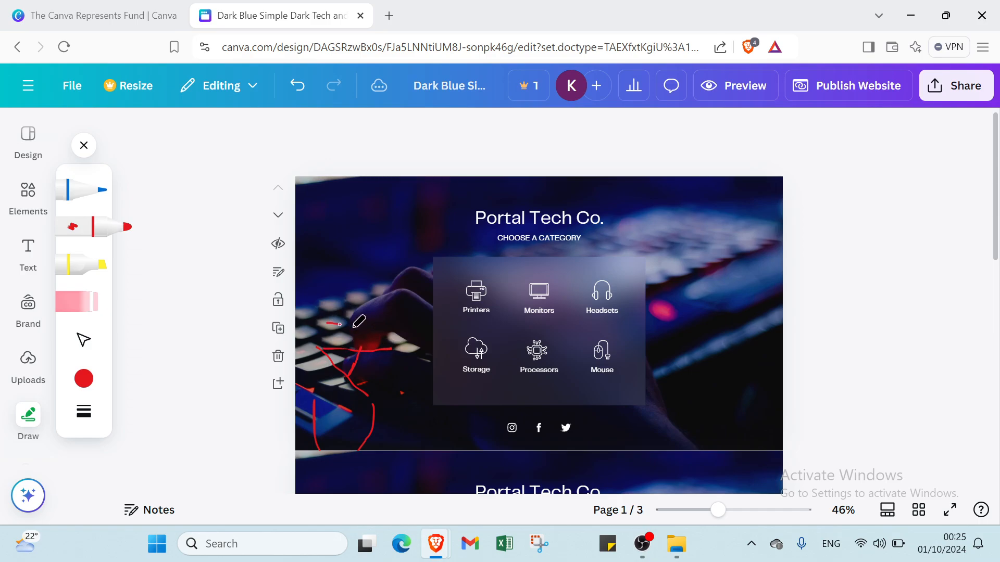
mouse_move(327, 322)
mouse_down()
mouse_move(389, 331)
mouse_move(335, 326)
mouse_move(379, 312)
mouse_move(336, 294)
mouse_move(391, 266)
mouse_move(358, 231)
mouse_move(361, 215)
mouse_move(389, 259)
mouse_move(359, 210)
mouse_move(408, 198)
mouse_up()
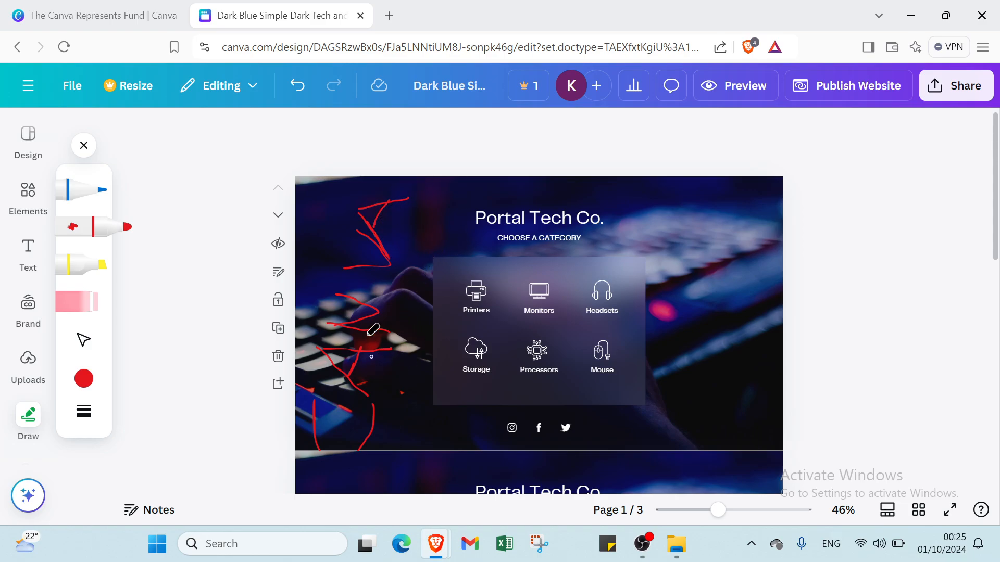
Step: Erase the red handwritten letters from page 1 with the eraser
click(79, 305)
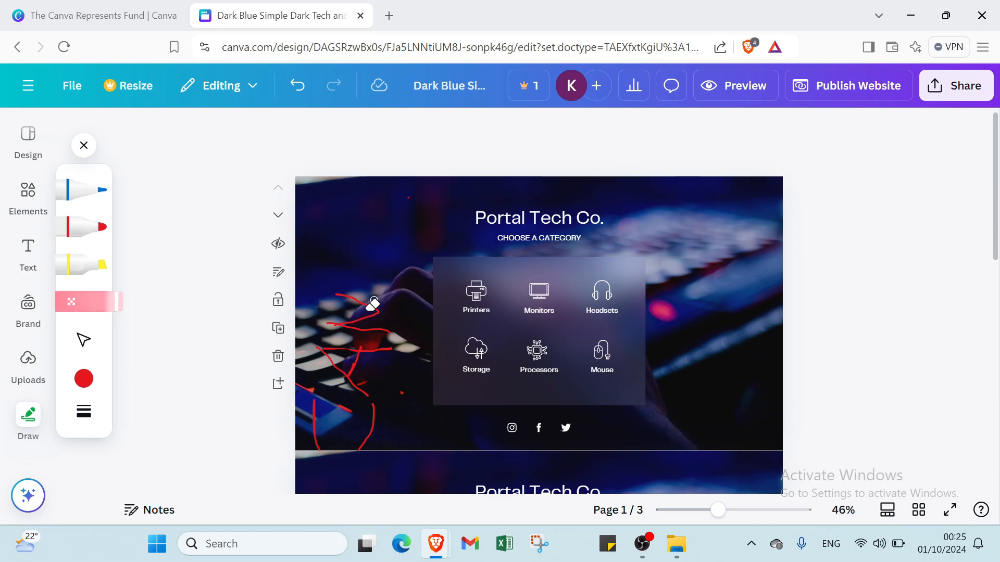
mouse_move(358, 326)
mouse_down()
mouse_move(357, 364)
mouse_move(341, 385)
mouse_up()
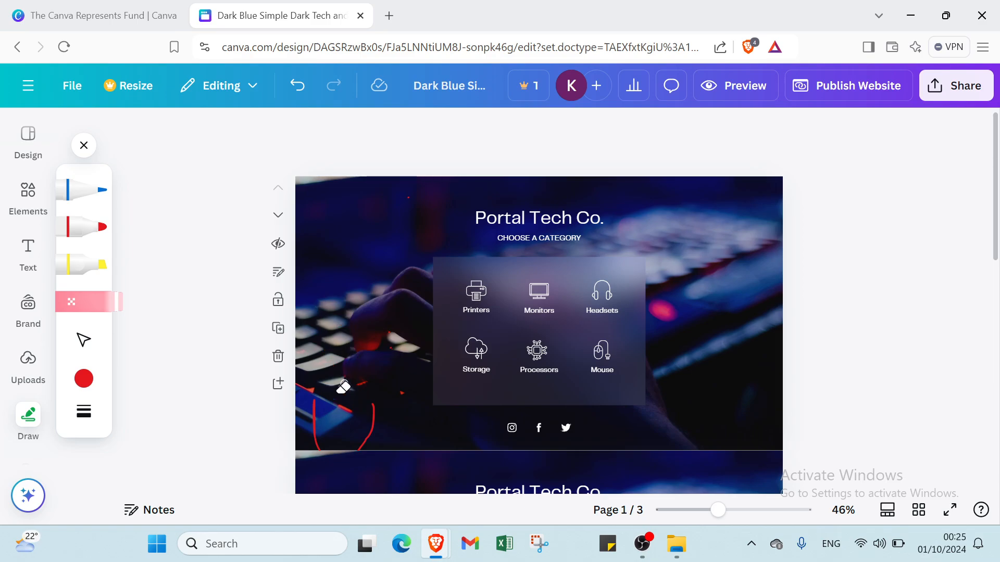
drag(371, 422, 375, 423)
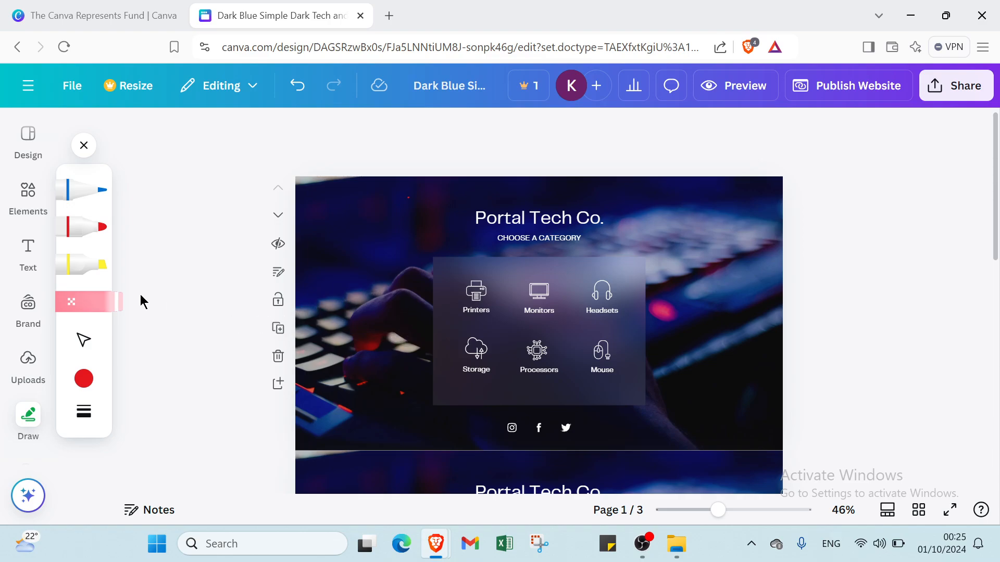
Step: Handwrite "CANVA" with the yellow highlighter across the upper part of page 1, on both sides of the "Portal Tech Co." heading
click(88, 264)
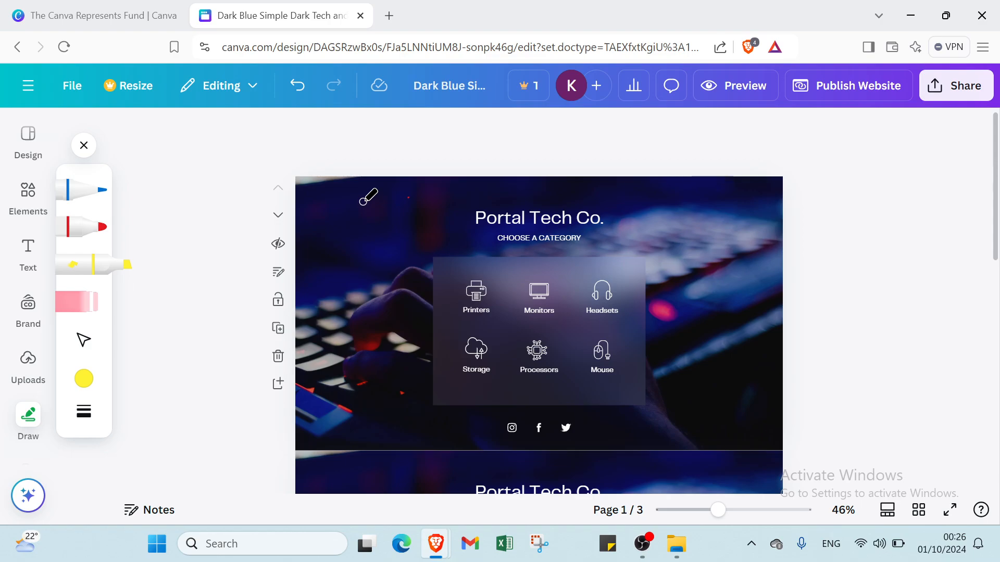
mouse_move(361, 201)
mouse_down()
mouse_move(337, 216)
mouse_move(355, 243)
mouse_up()
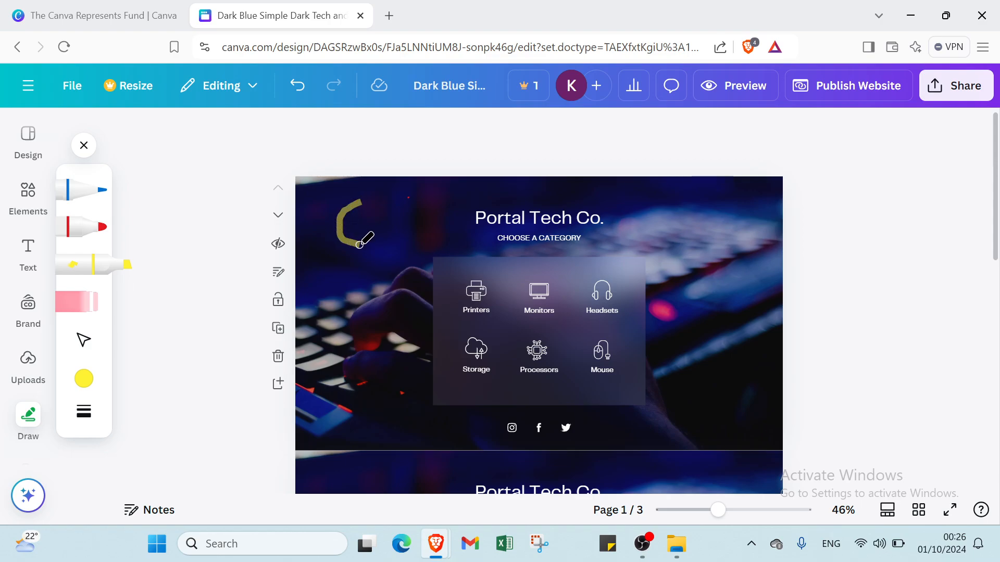
mouse_move(393, 194)
mouse_down()
mouse_move(381, 244)
mouse_move(395, 194)
mouse_move(407, 241)
mouse_move(387, 230)
mouse_up()
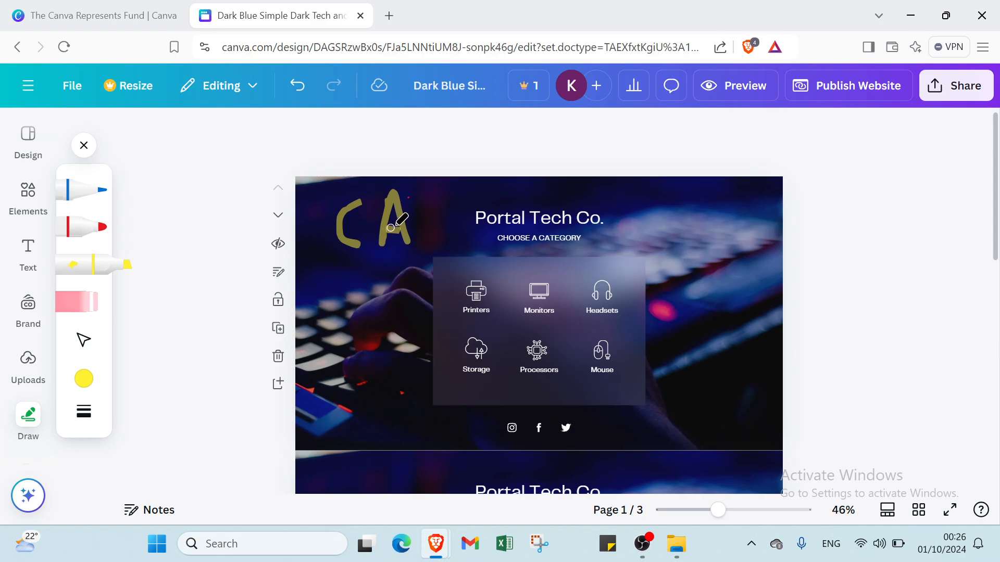
mouse_move(422, 192)
mouse_down()
mouse_move(435, 238)
mouse_move(424, 194)
mouse_move(444, 220)
mouse_move(454, 185)
mouse_up()
mouse_move(624, 194)
mouse_down()
mouse_move(638, 240)
mouse_move(662, 196)
mouse_up()
mouse_move(703, 240)
mouse_down()
mouse_move(707, 208)
mouse_move(733, 208)
mouse_move(742, 232)
mouse_move(711, 220)
mouse_up()
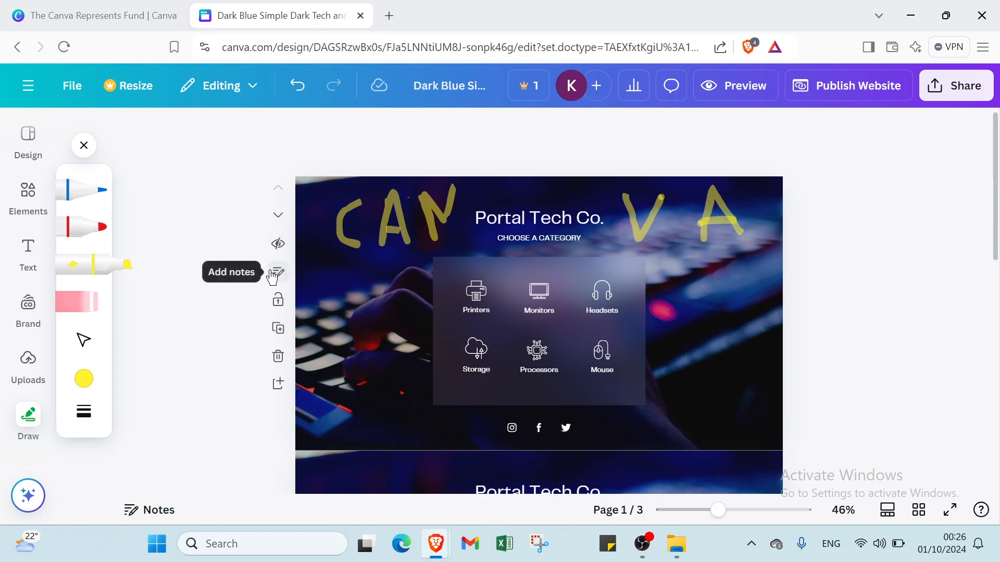
Step: Exit the drawing tools and view the empty notes area for page 1
click(278, 271)
click(316, 136)
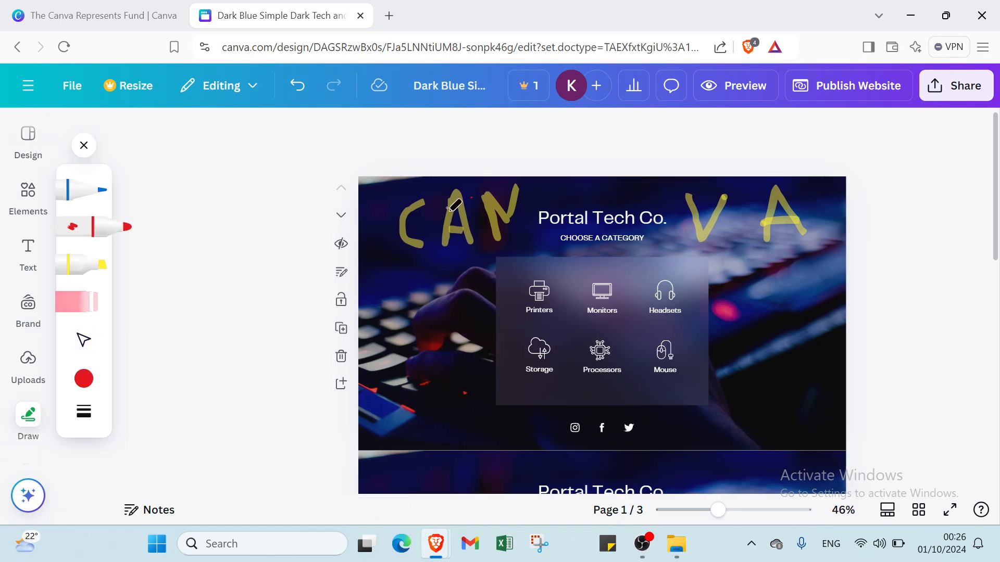
click(84, 147)
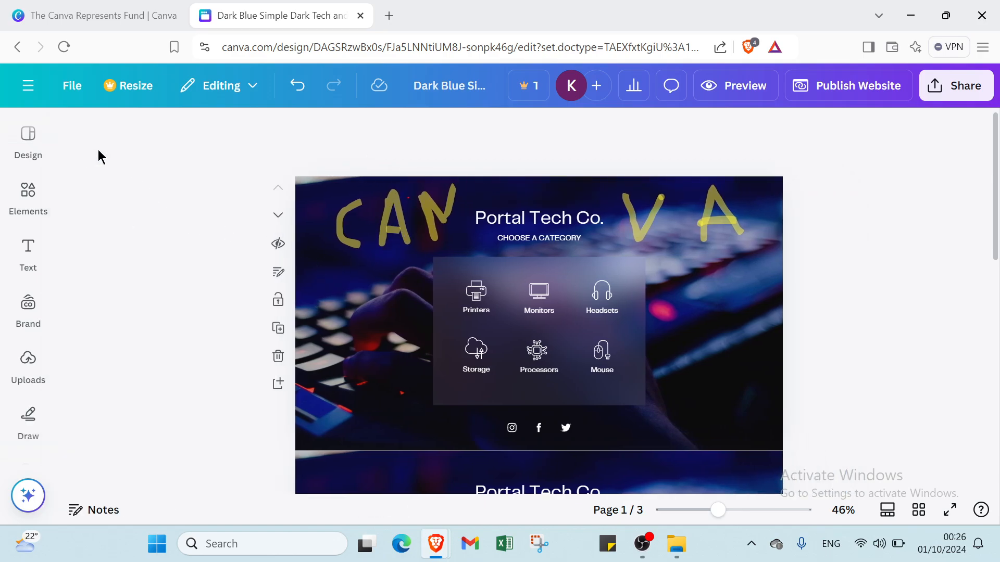
click(278, 271)
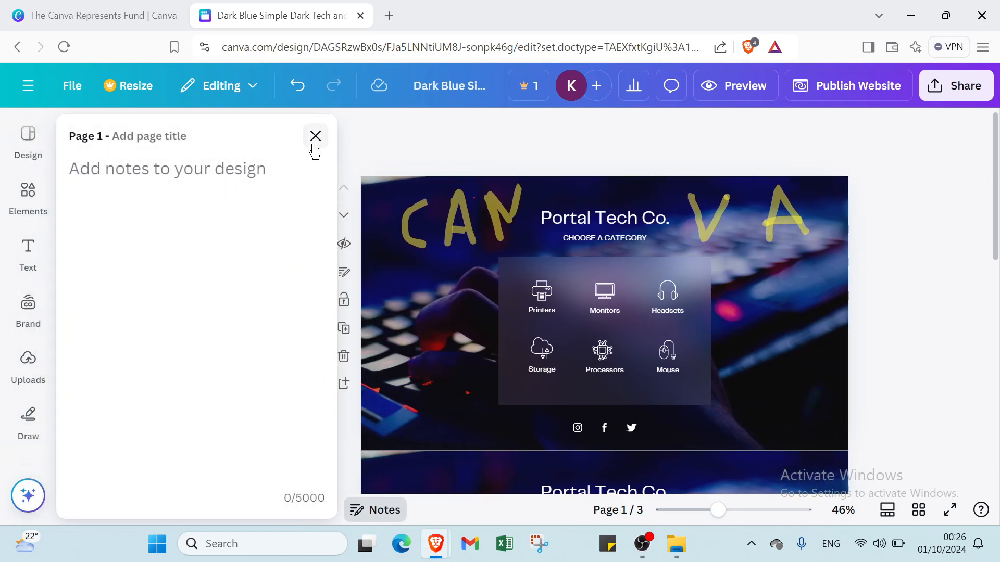
click(315, 136)
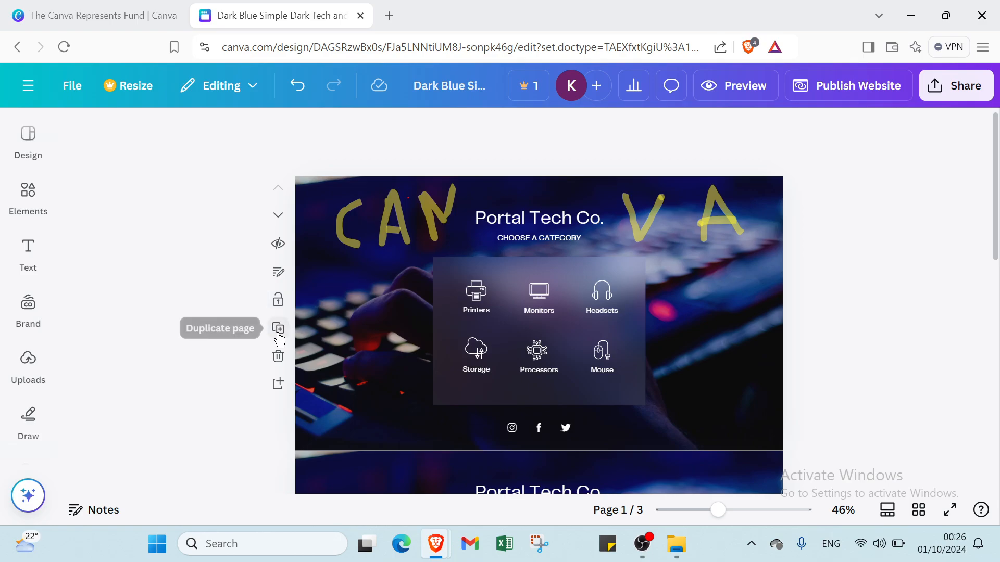
Step: Duplicate page 1 and set the transparency of the copy's background image to 50
click(278, 328)
scroll(257, 171, up, 1)
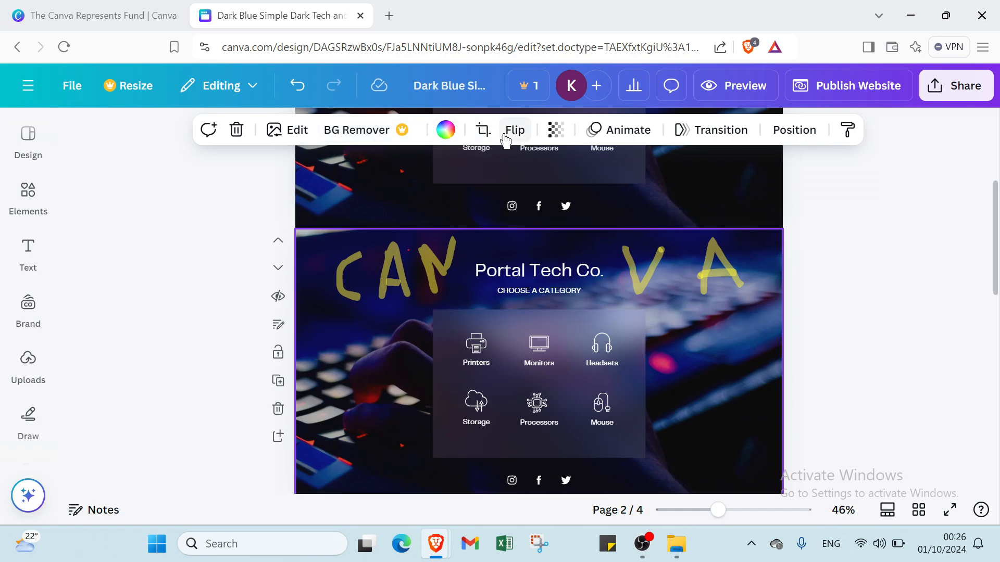
click(556, 130)
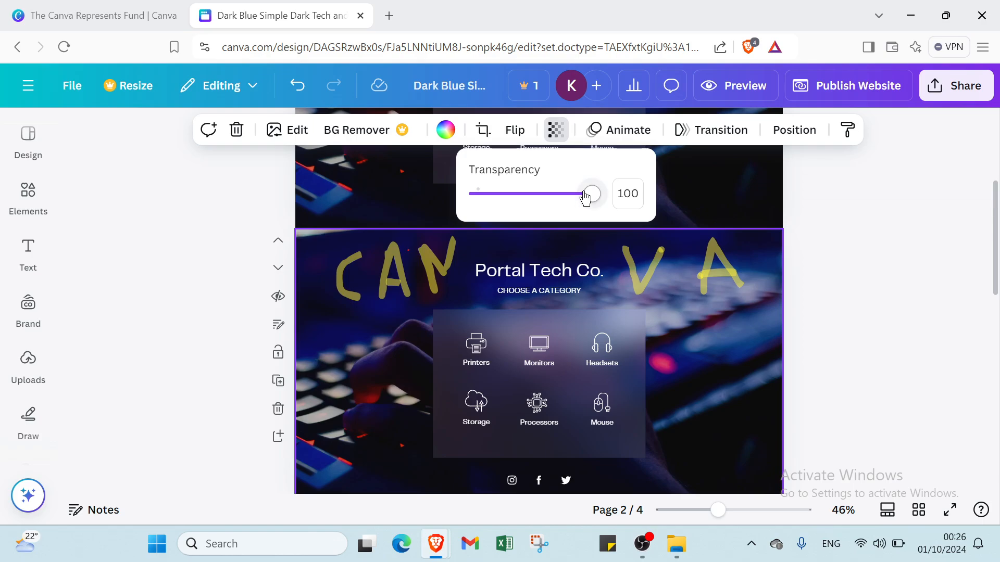
drag(586, 197, 536, 197)
Step: Apply the Fade page animation to page 2
click(601, 134)
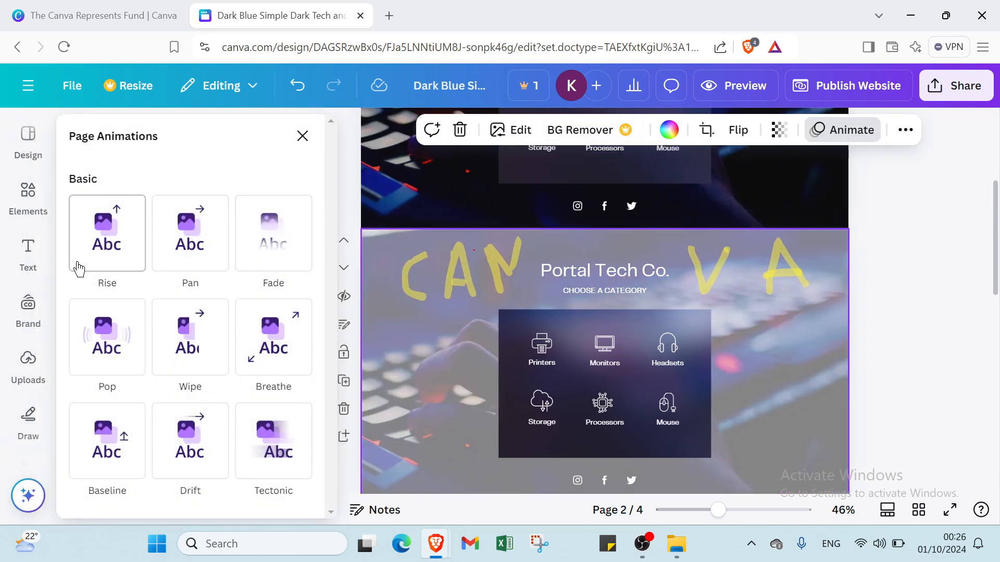
click(208, 246)
click(273, 256)
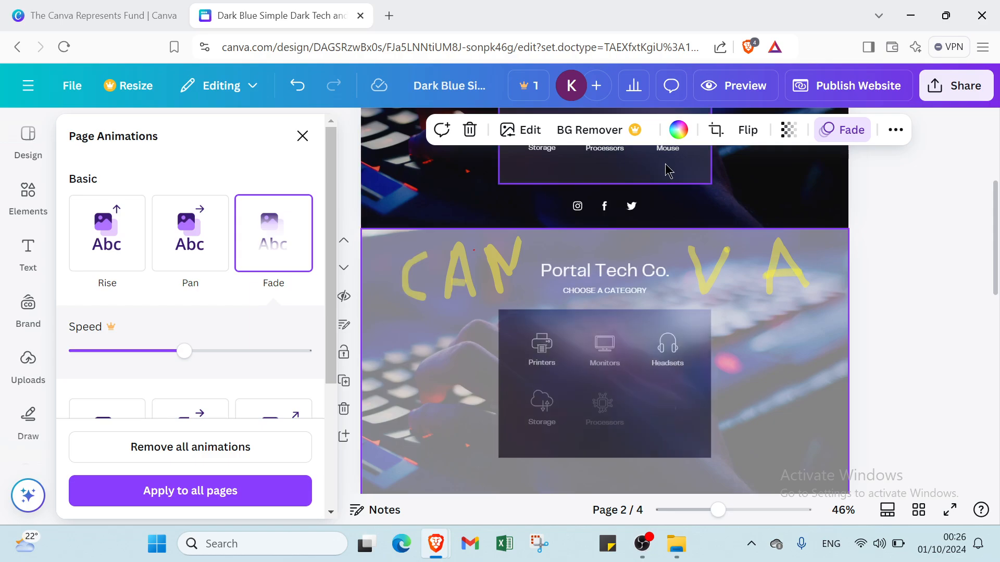
Step: Try the yellow #fff234 document color as page 2's background, and restore white
click(678, 130)
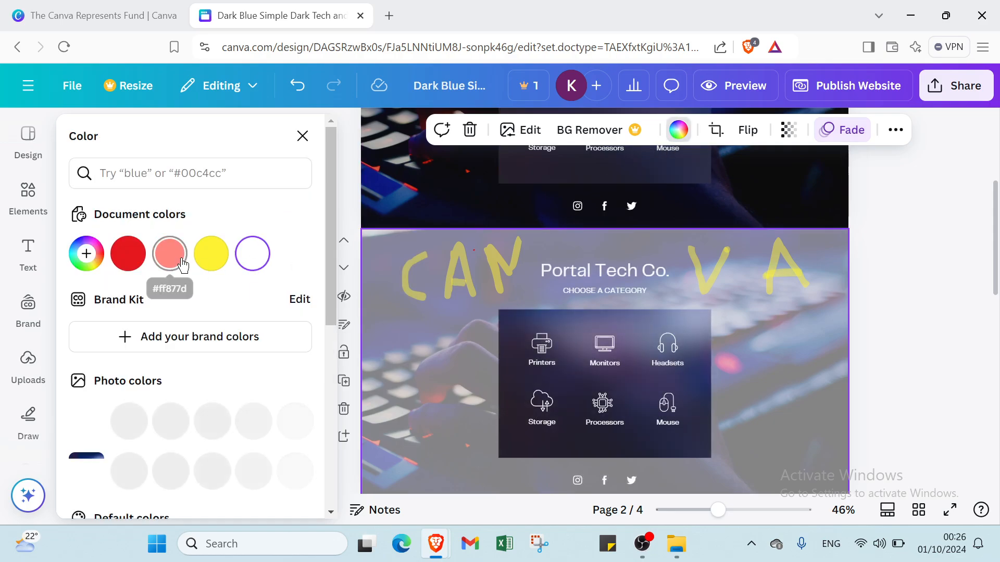
click(207, 258)
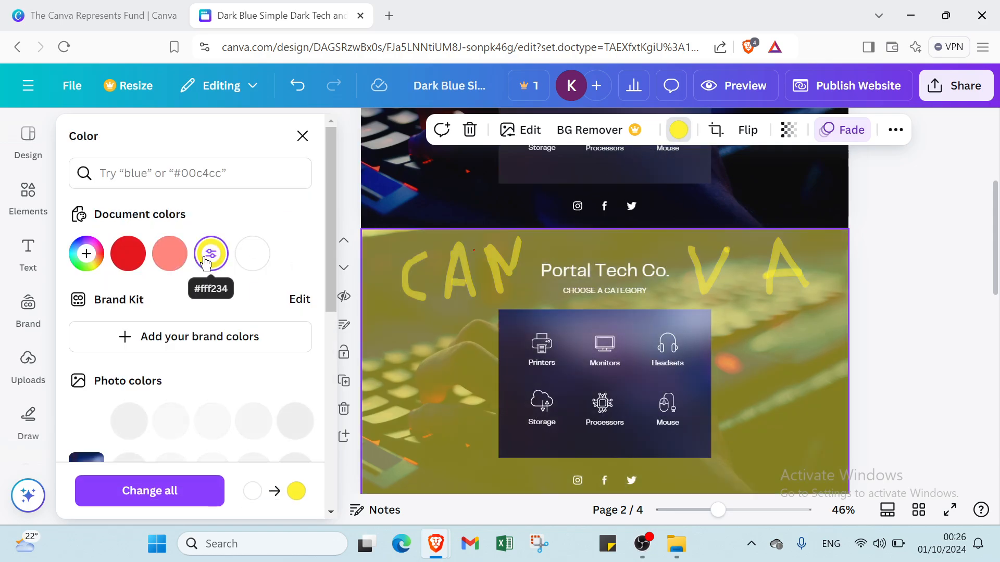
click(253, 254)
click(303, 136)
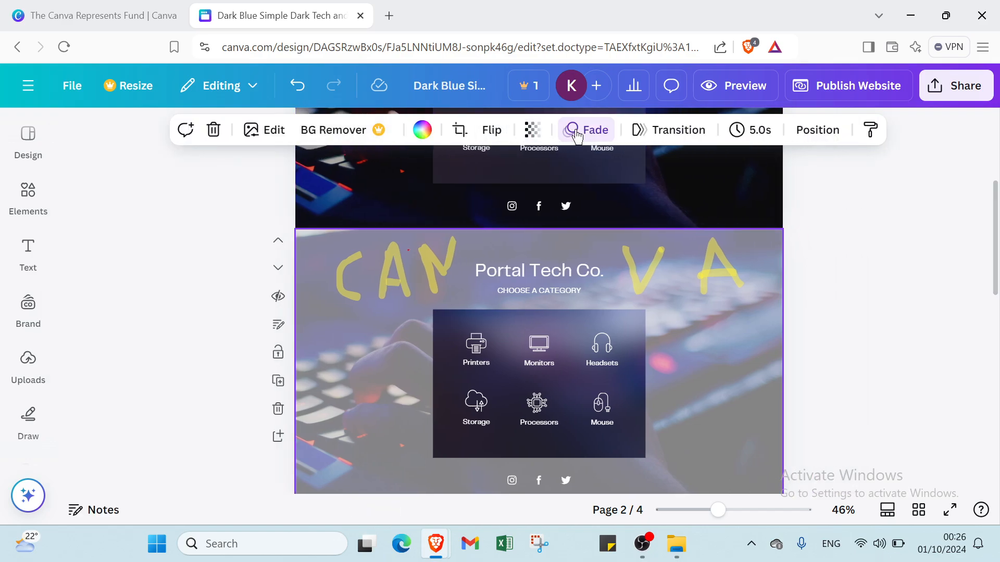
Step: Add a Dissolve transition to page 2 and set its background image's transparency to 14
click(638, 130)
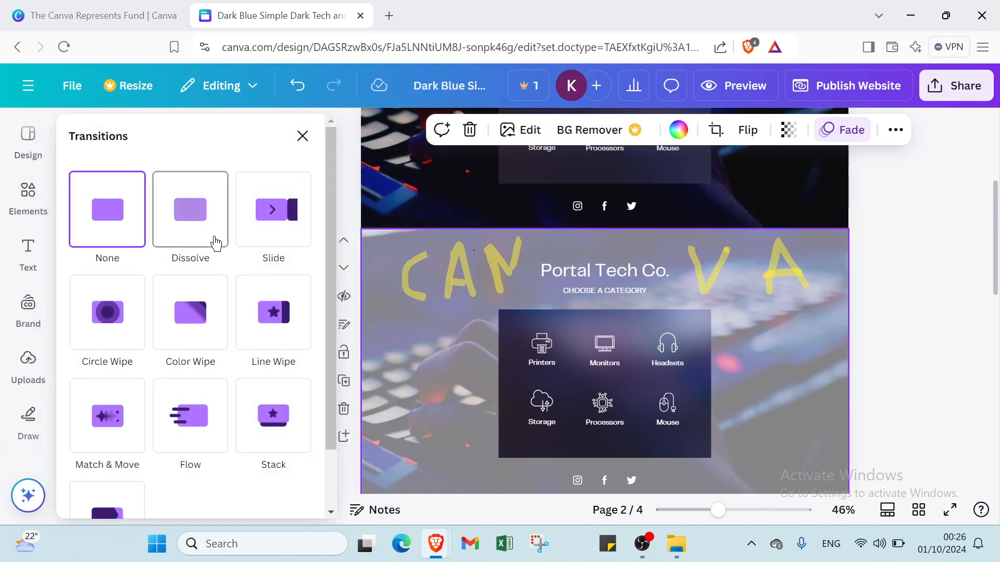
click(242, 232)
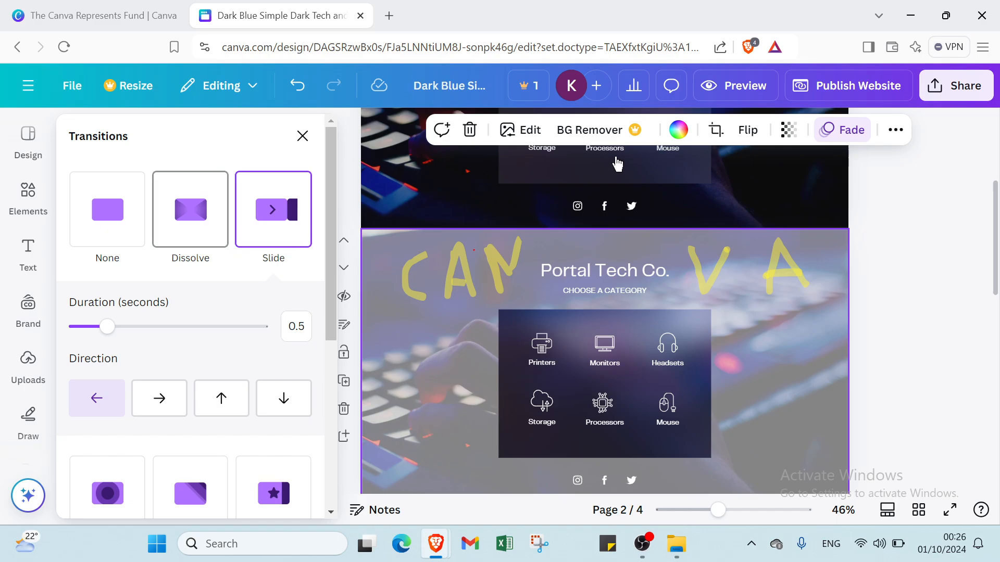
click(789, 130)
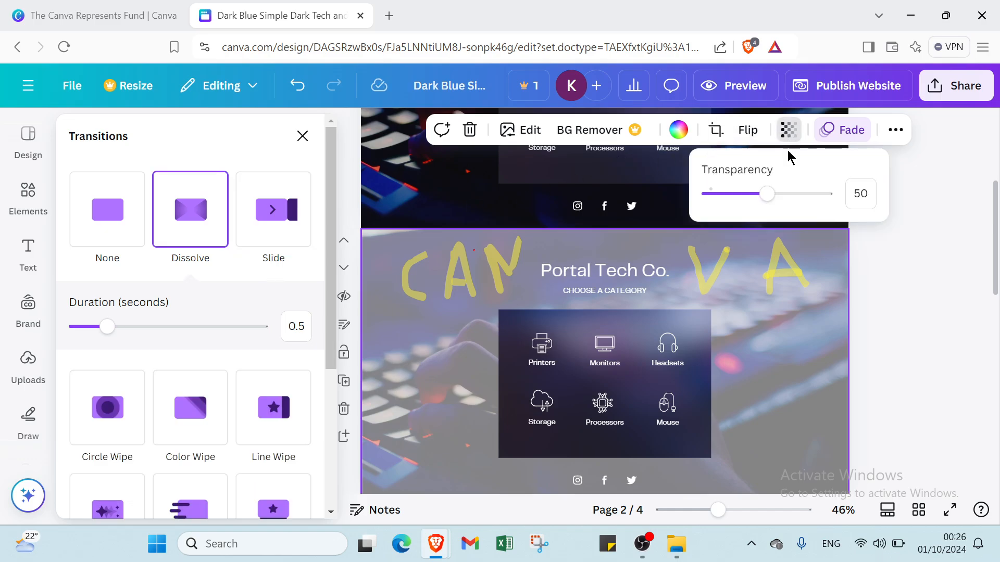
drag(767, 194, 725, 195)
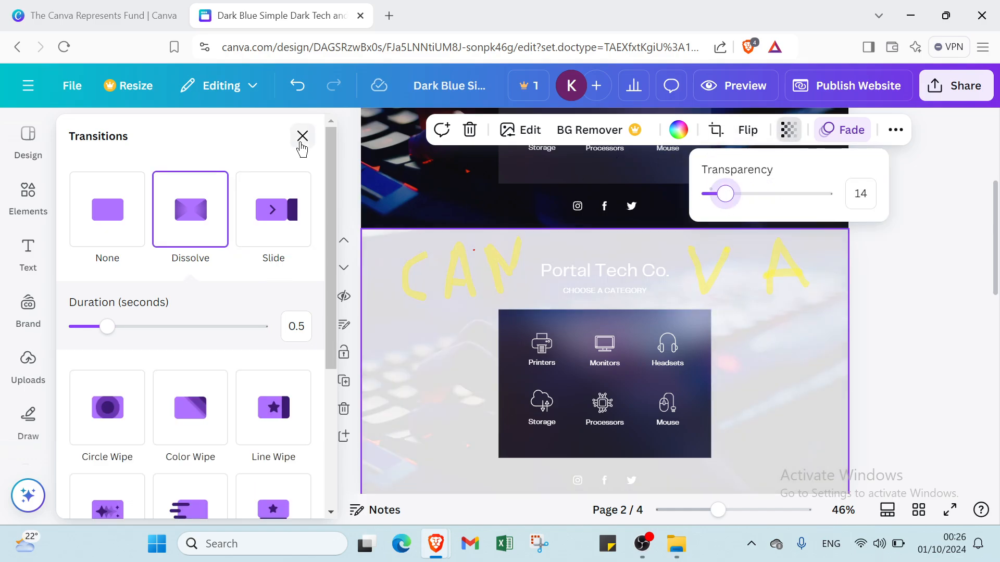
click(301, 137)
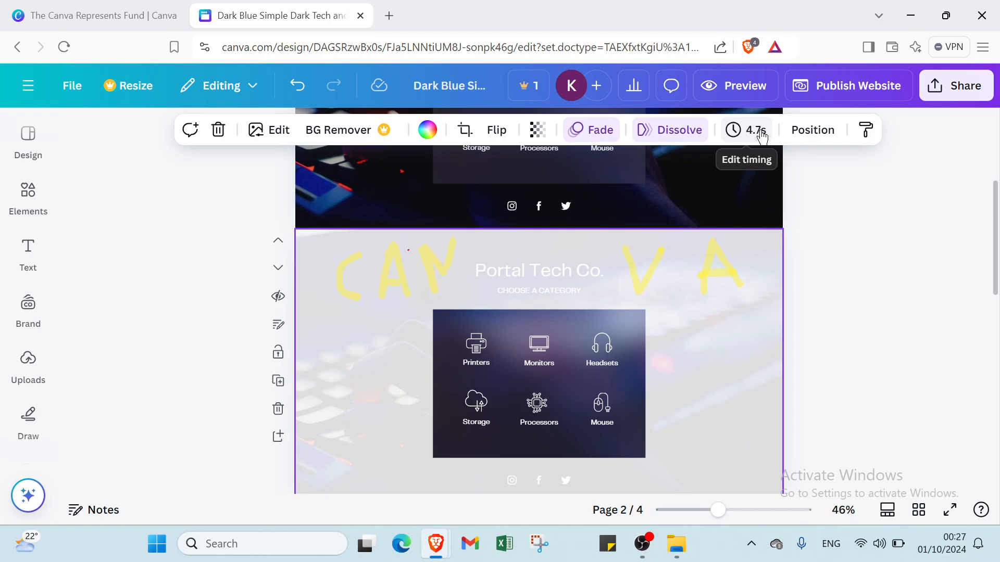
Step: Set page 2's timing to 28.5 seconds and apply it to all pages
click(762, 136)
drag(670, 201, 795, 209)
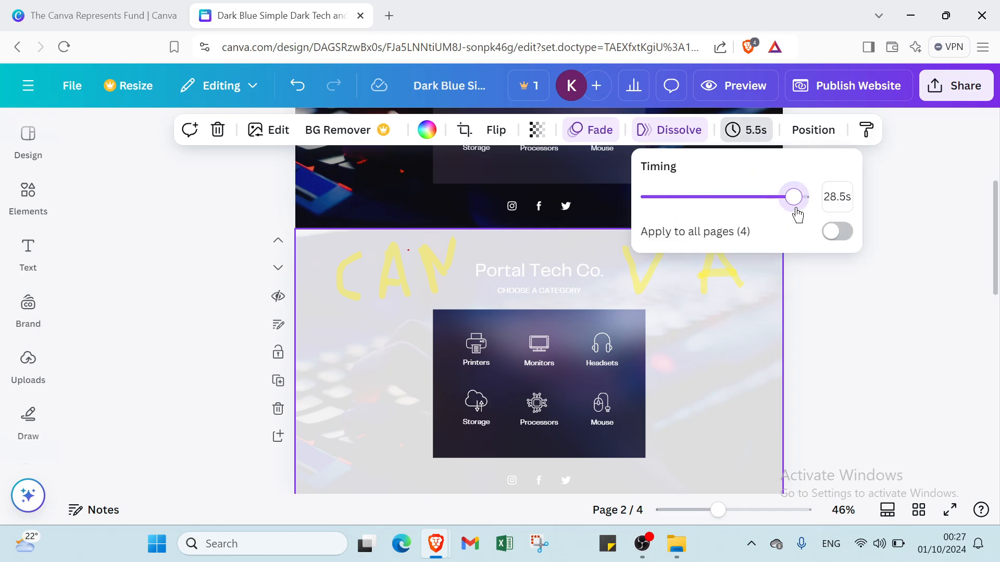
click(837, 232)
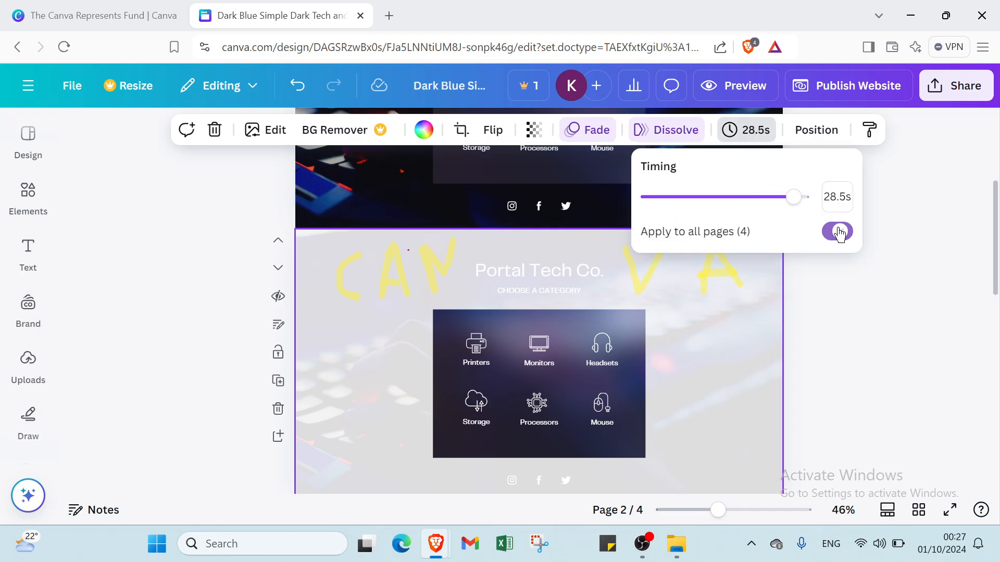
click(880, 193)
Step: View page 2's layer list and its page animation options
click(814, 133)
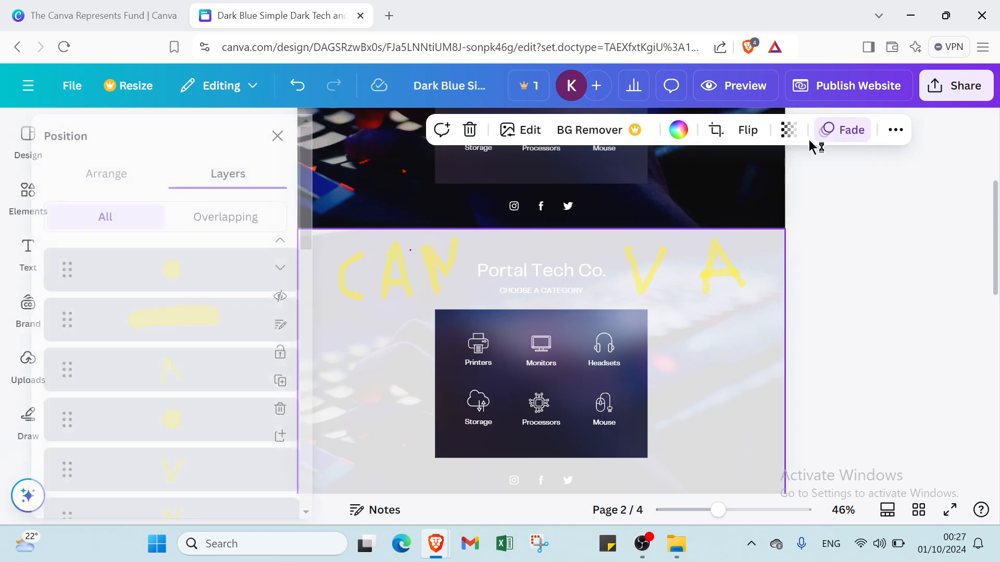
click(849, 136)
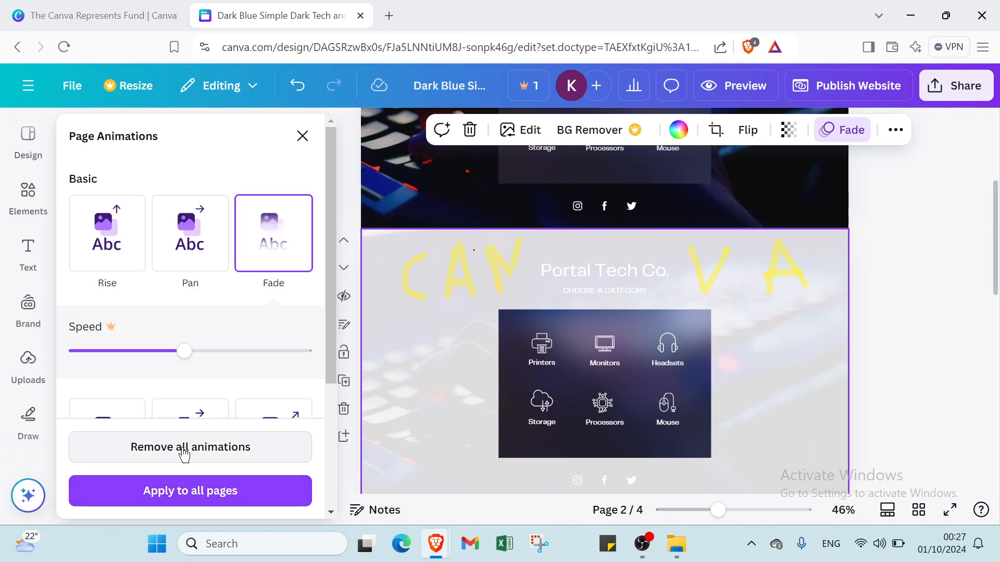
Step: Remove all page animations from the design and close the animation options
click(255, 446)
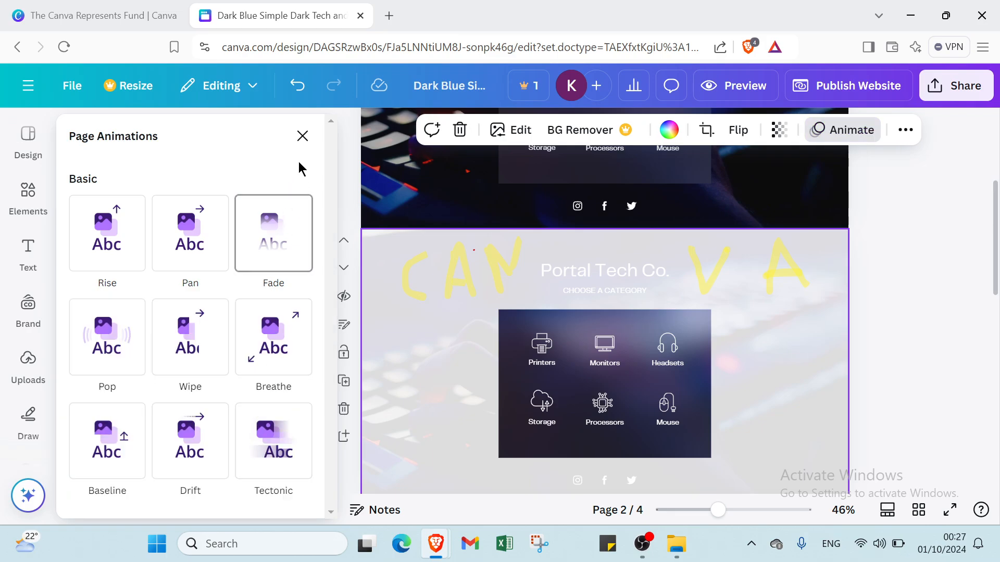
click(303, 136)
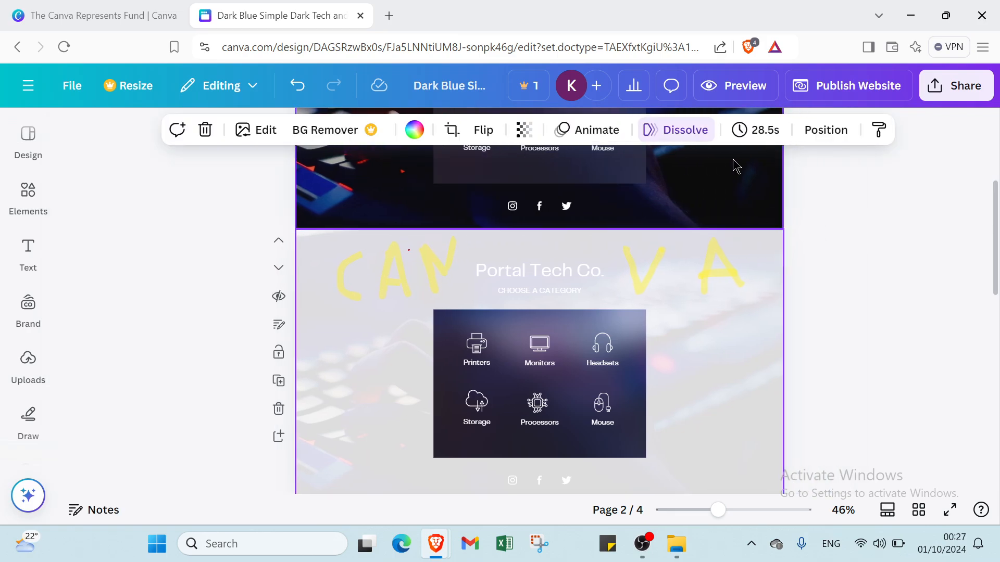
Step: Copy the style of page 2's background image and apply it to the "Choose a category" text on page 1
click(886, 139)
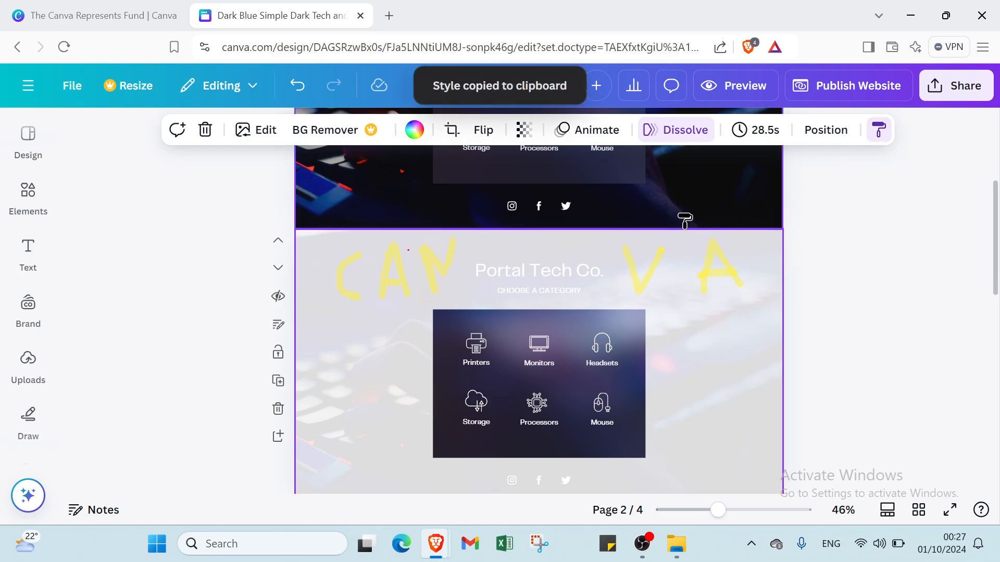
scroll(603, 235, up, 3)
click(533, 219)
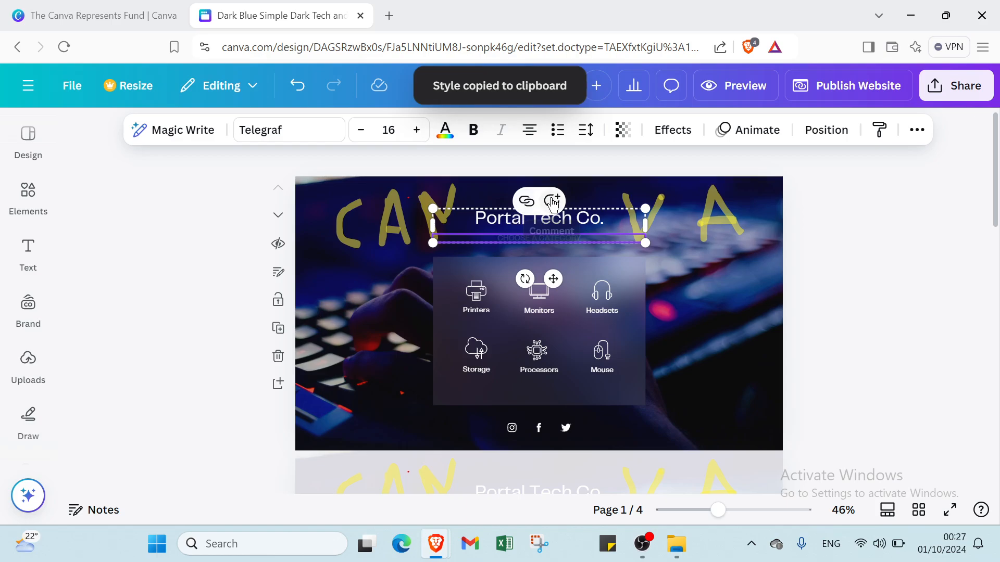
Step: Link page 1's "Choose a category" text to the page "1 - Untitled", with the display mode kept as Link
click(534, 209)
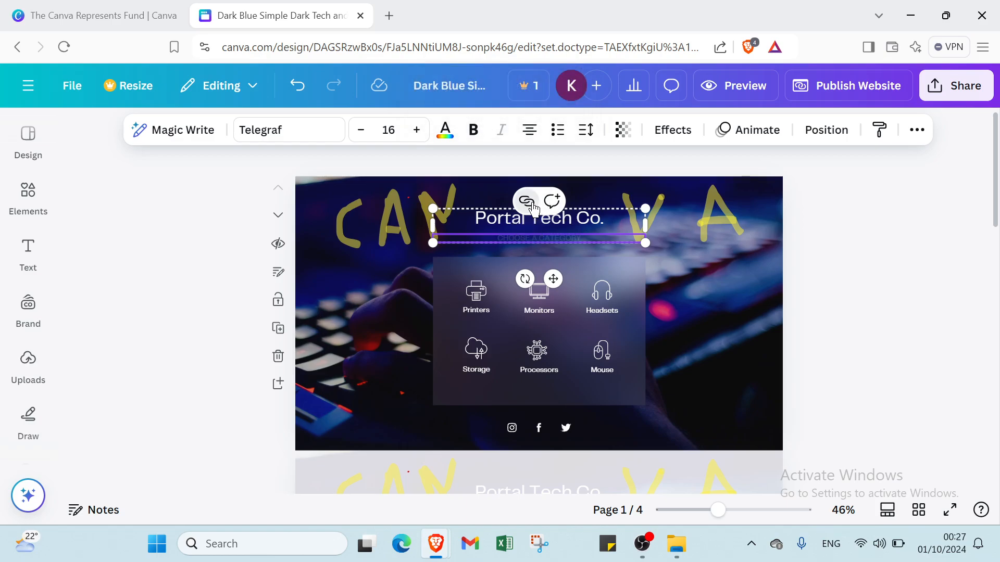
click(462, 335)
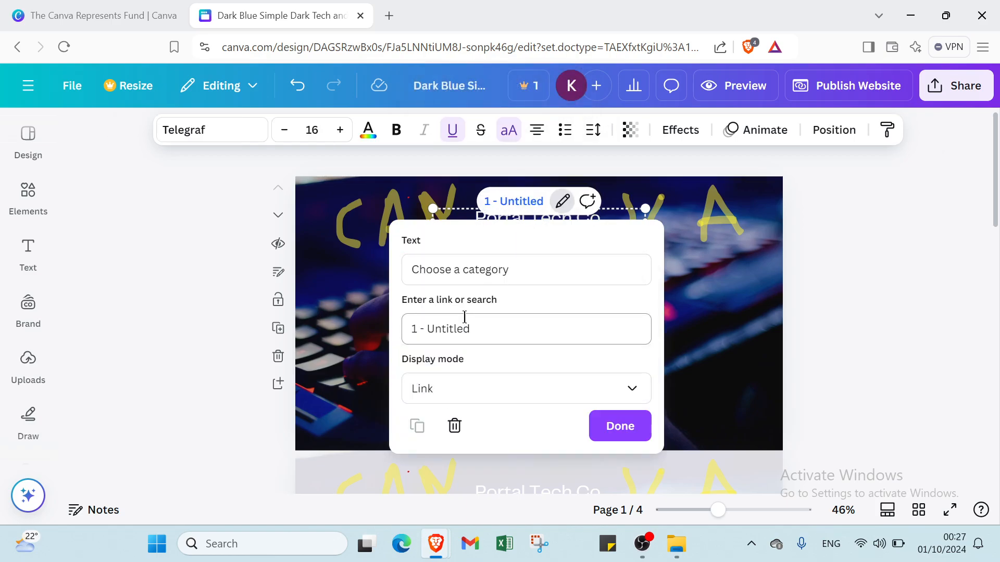
click(615, 425)
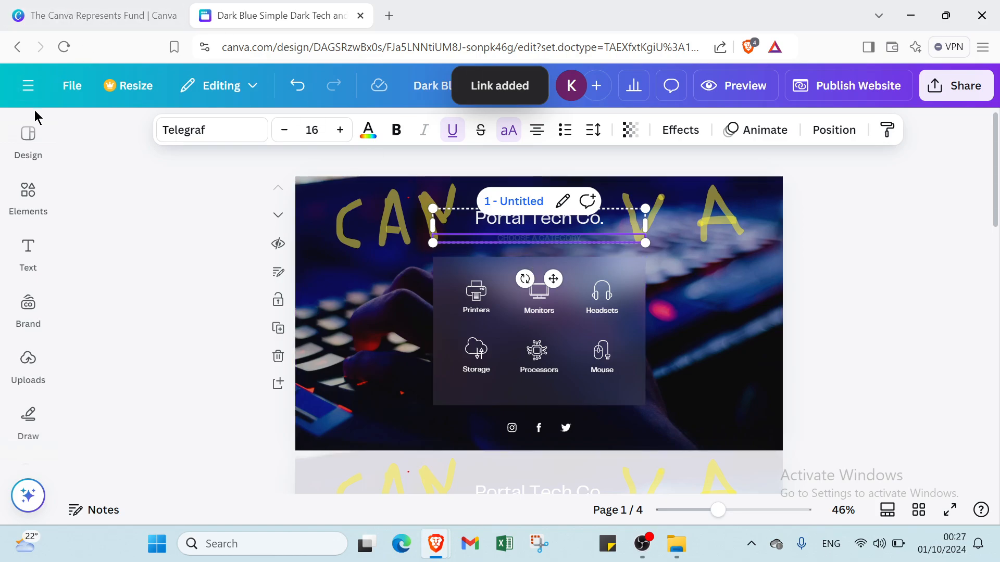
Step: Leave the editor for the Canva home page and look through the recent designs
click(28, 87)
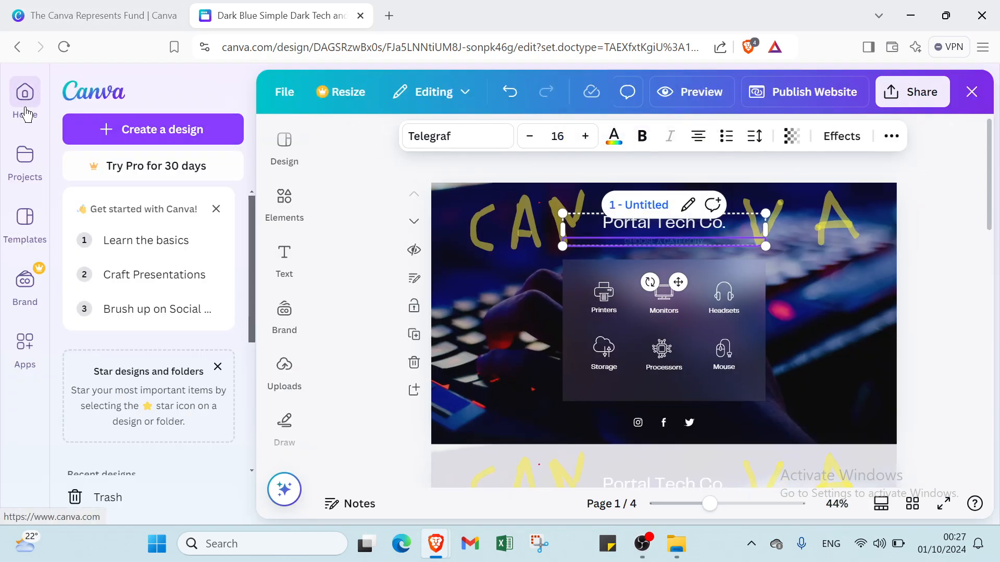
click(26, 113)
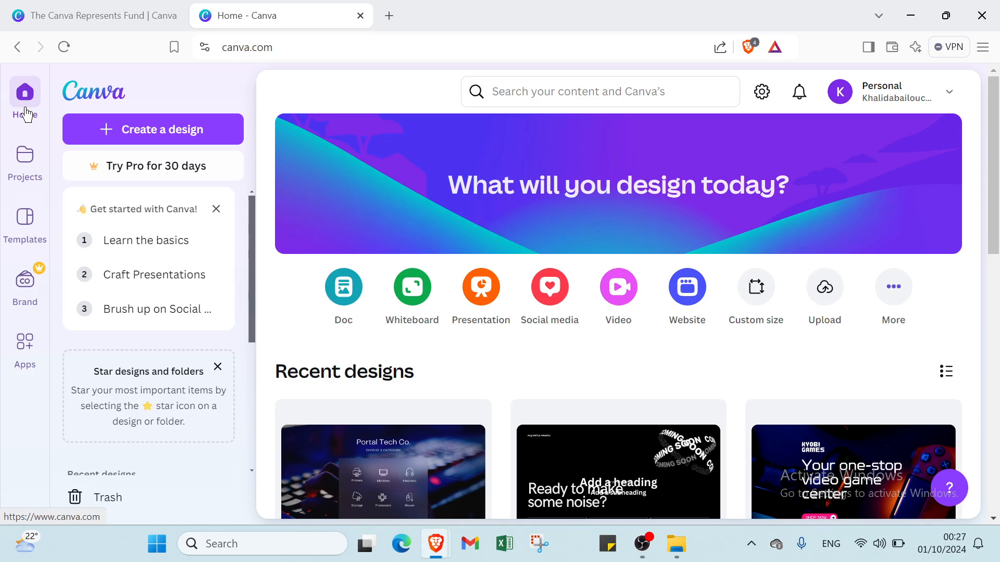
scroll(677, 219, down, 10)
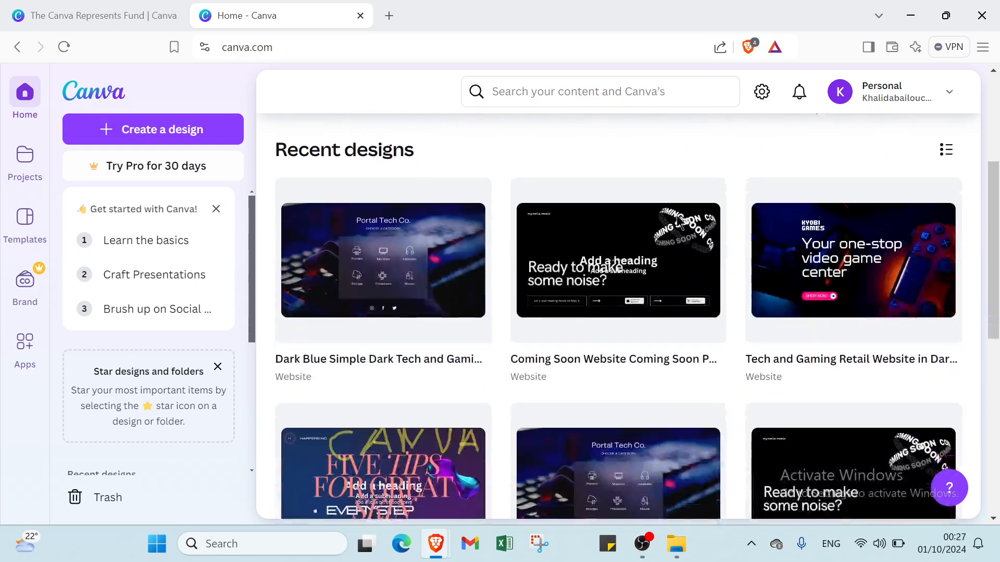
scroll(678, 219, up, 10)
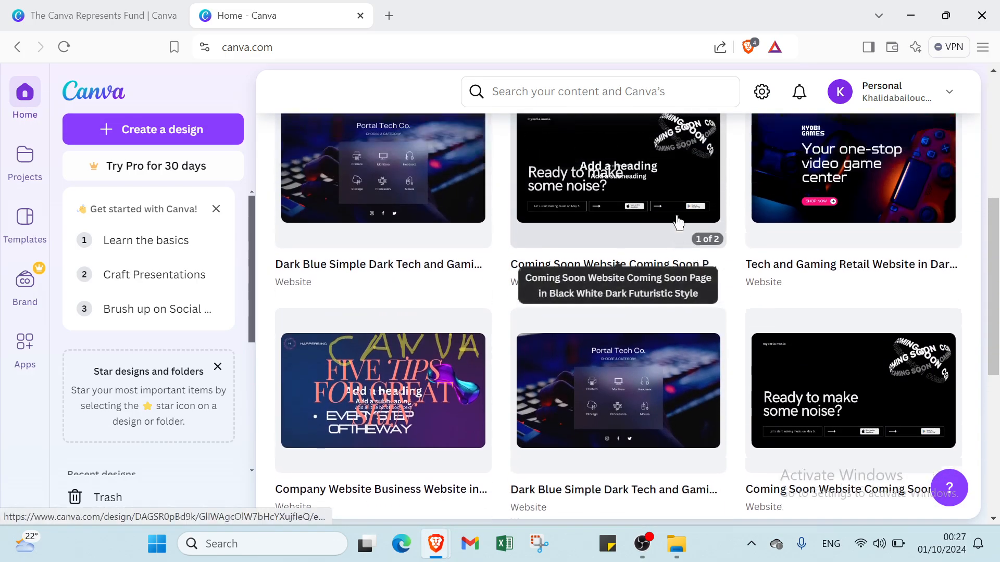